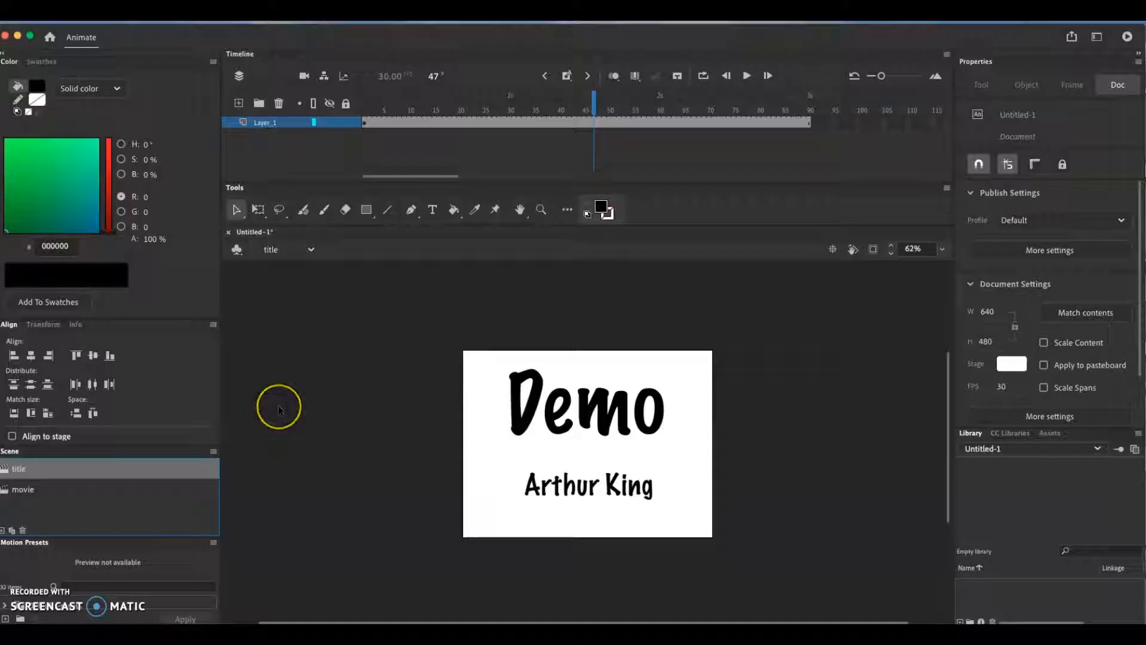
left_click_drag(303, 44, 304, 43)
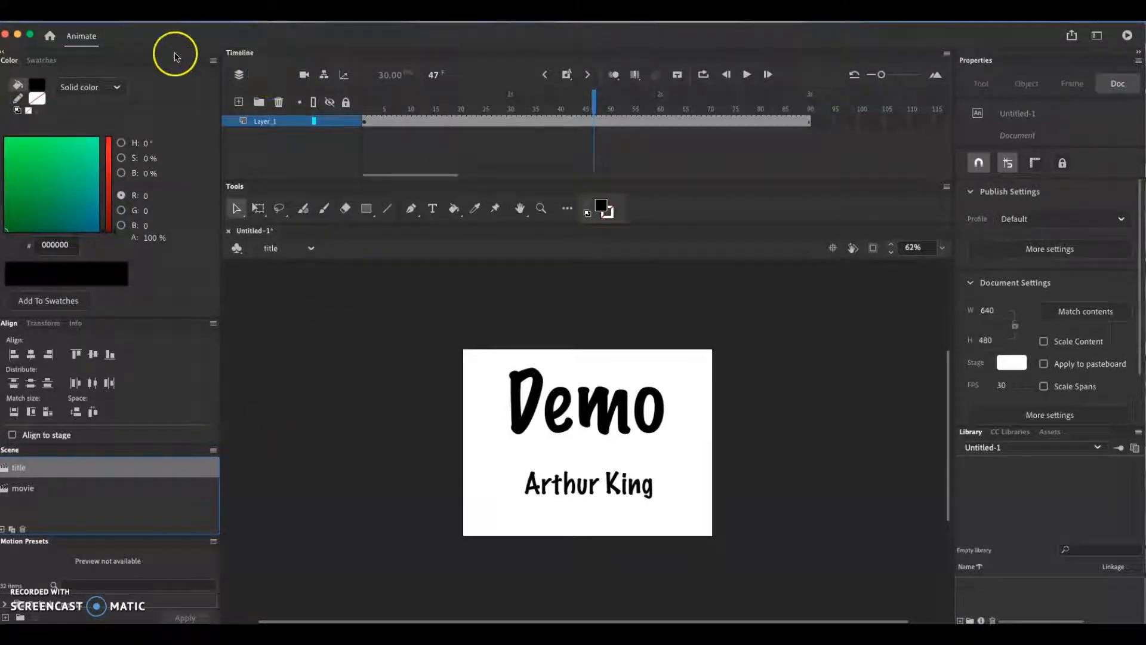
left_click(159, 37)
left_click_drag(161, 39, 164, 37)
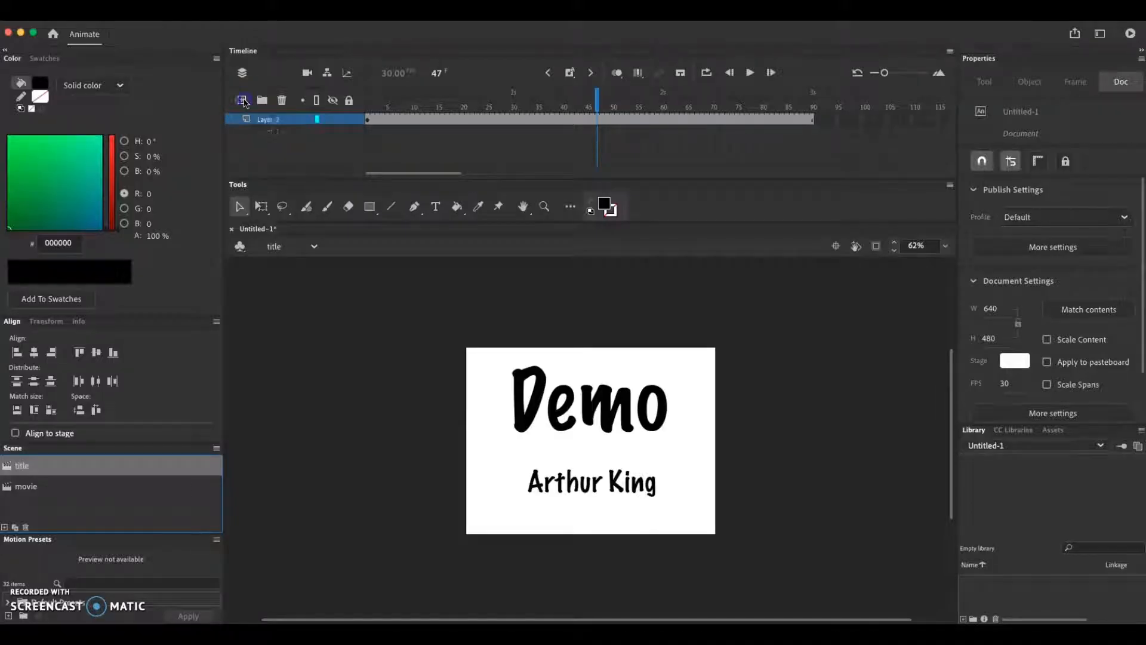
Move the new Layer_2 beneath Layer_1 in the title scene and select its first frame
left_click_drag(272, 120, 273, 138)
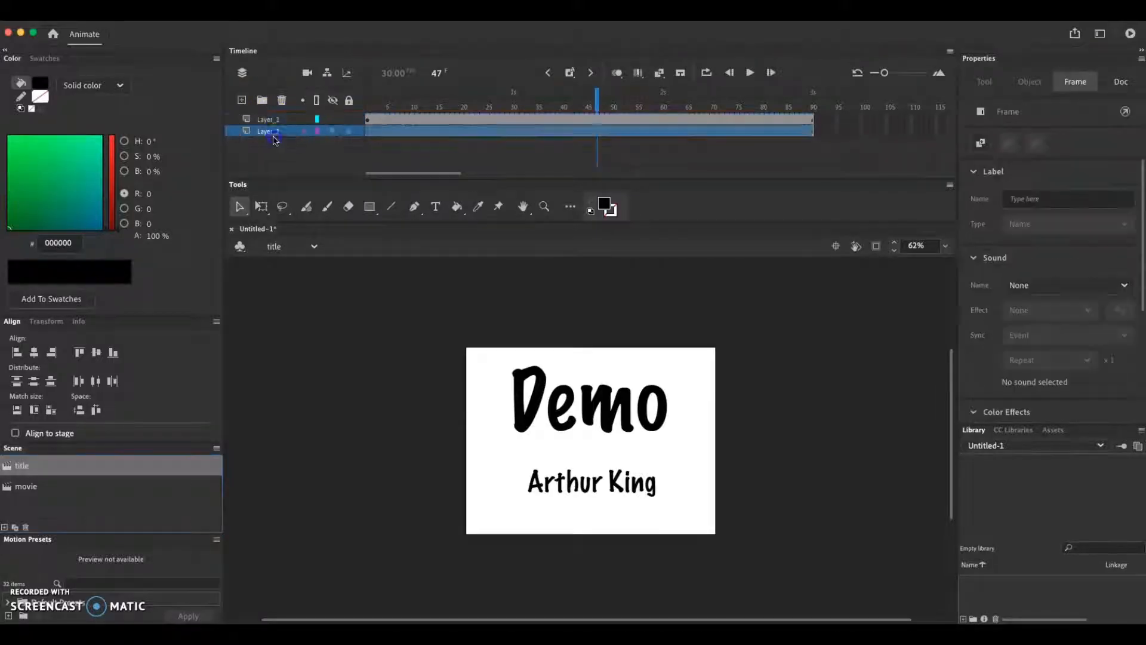
left_click(369, 133)
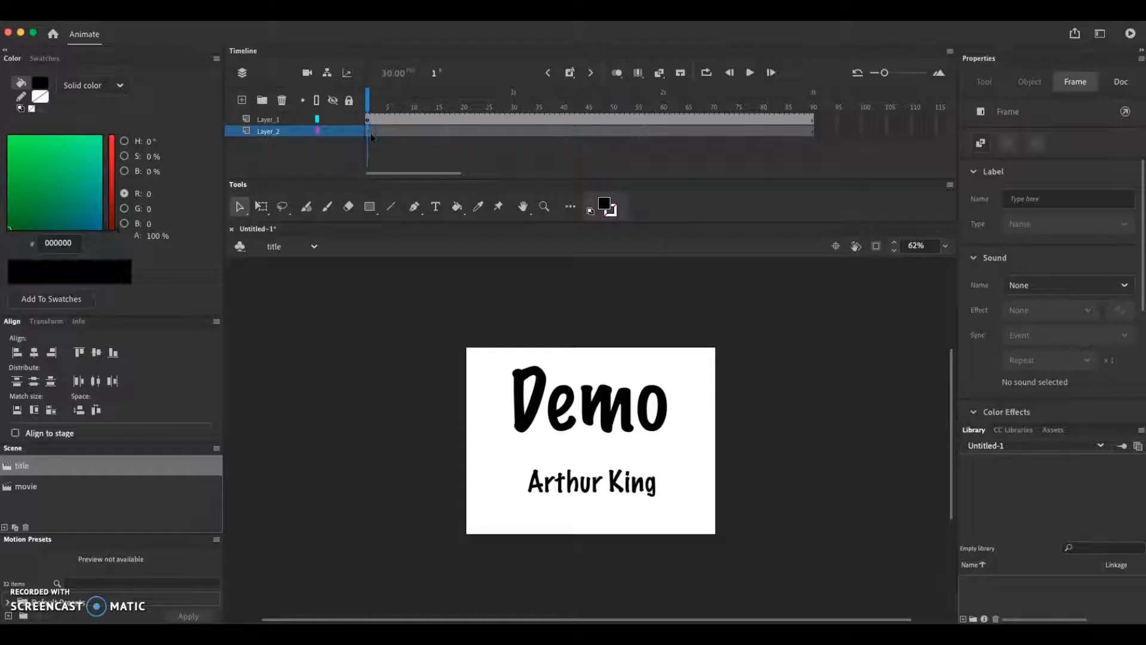
left_click(366, 133)
Draw a white-filled rectangle covering the whole stage on Layer_2 and lock both layers
left_click(369, 207)
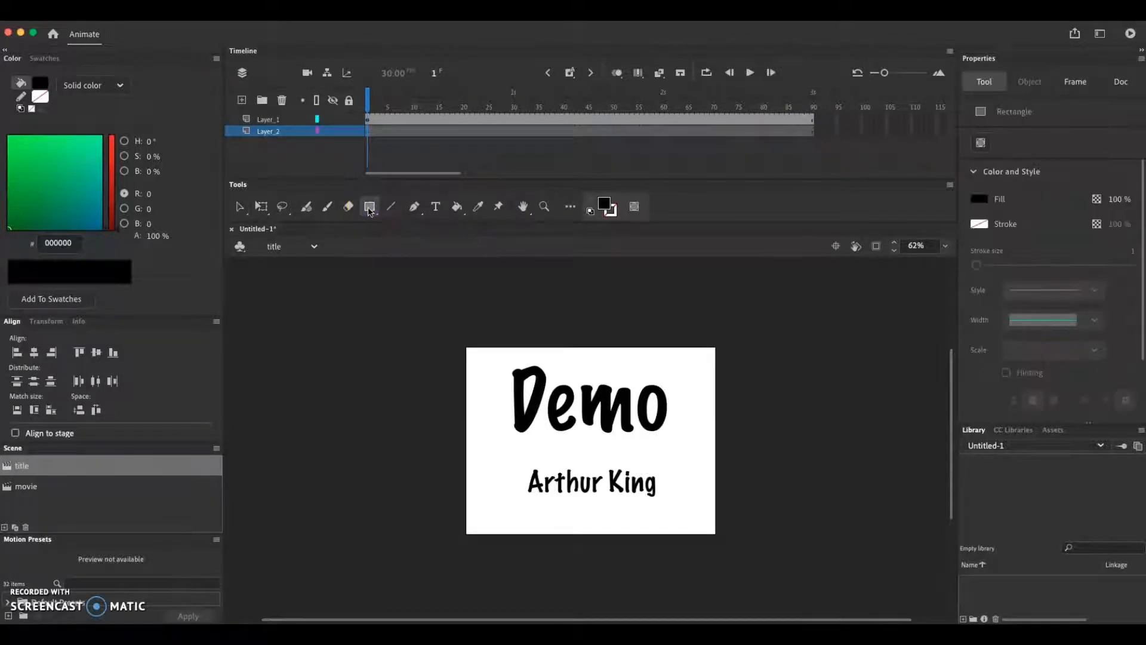
left_click(986, 205)
left_click(788, 282)
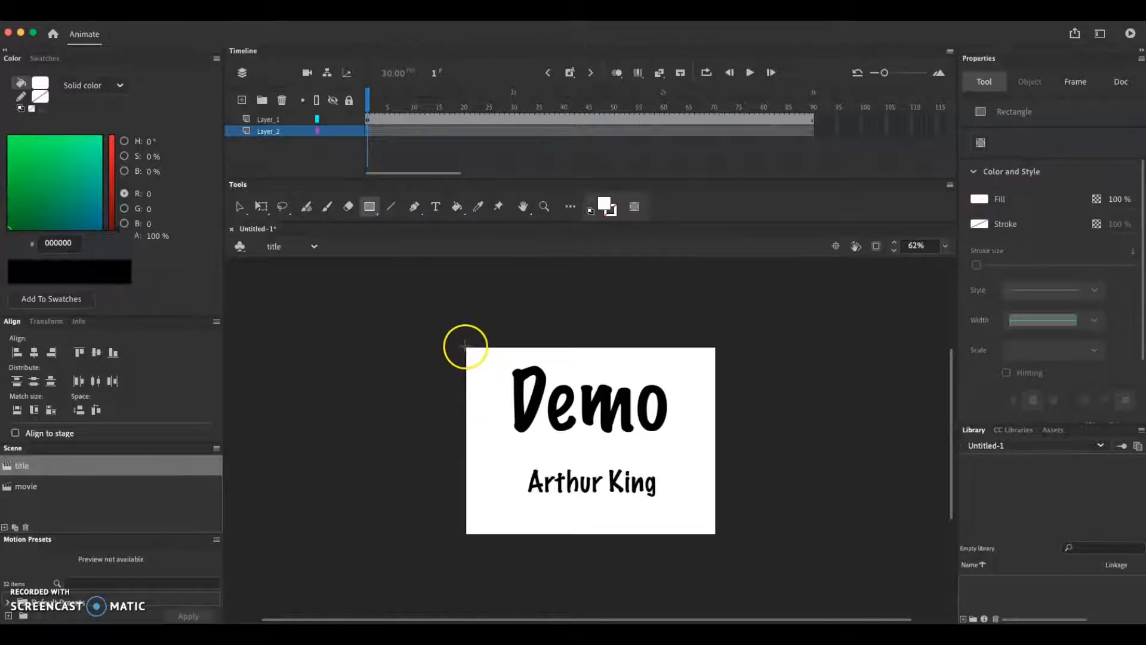
left_click_drag(466, 346, 624, 467)
left_click_drag(674, 507, 720, 536)
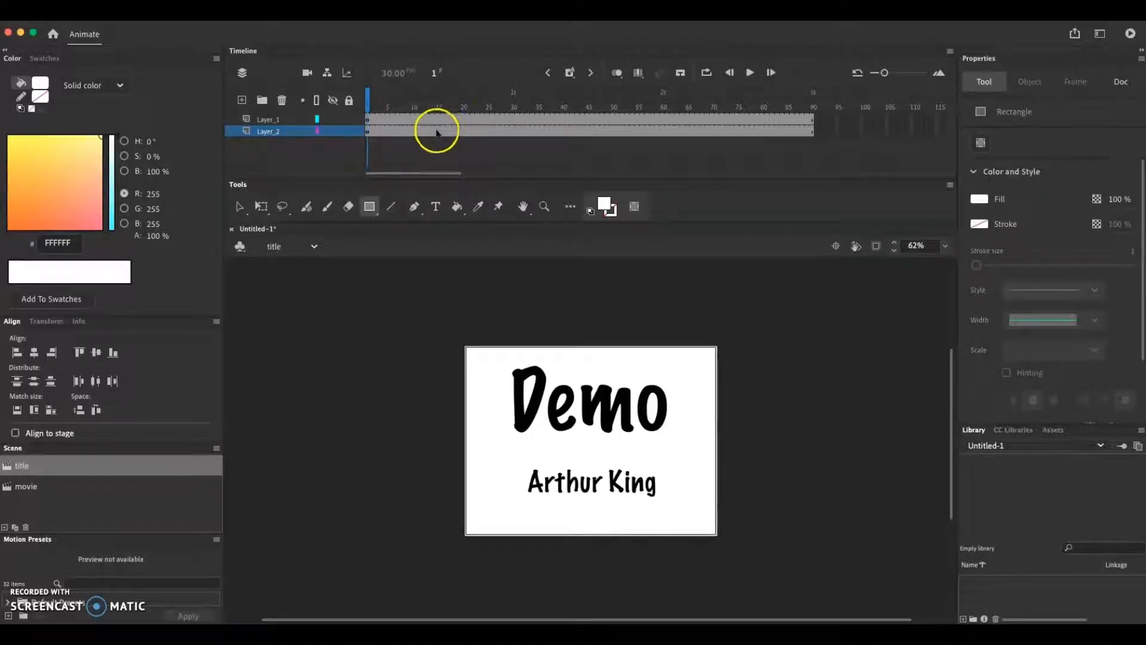
left_click_drag(352, 120, 349, 131)
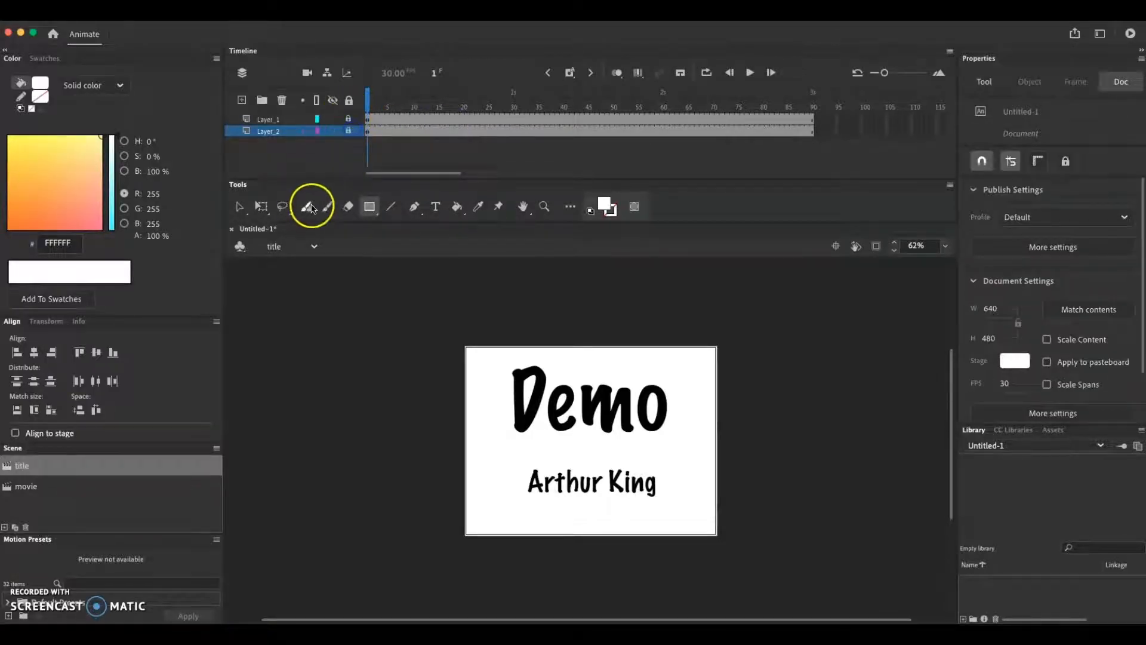
Switch to the movie scene and test-play the movie, closing the preview window afterwards
left_click(54, 486)
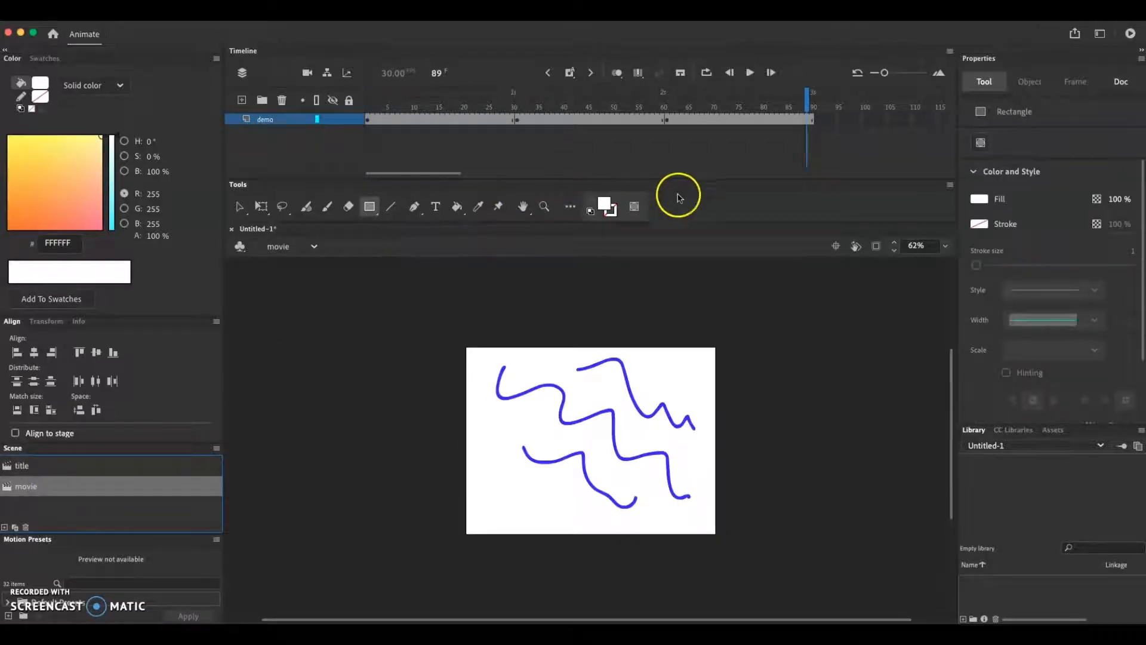
mouse_move(808, 97)
left_mouse_down()
mouse_move(546, 100)
mouse_move(722, 98)
left_mouse_up()
left_click(1130, 35)
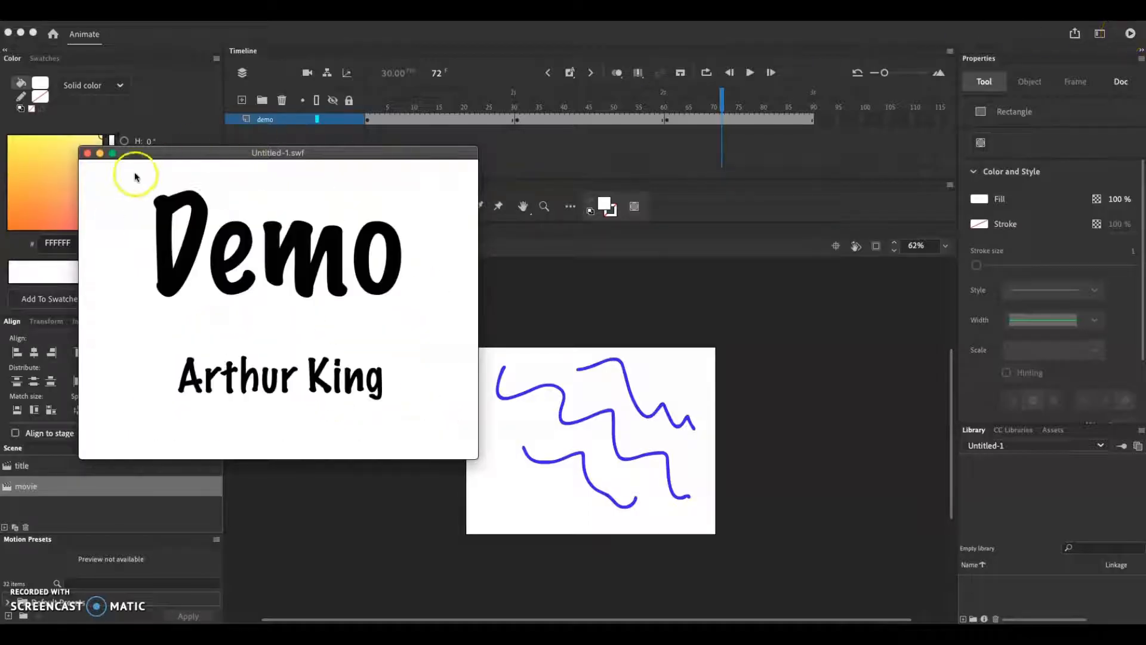
left_click(87, 154)
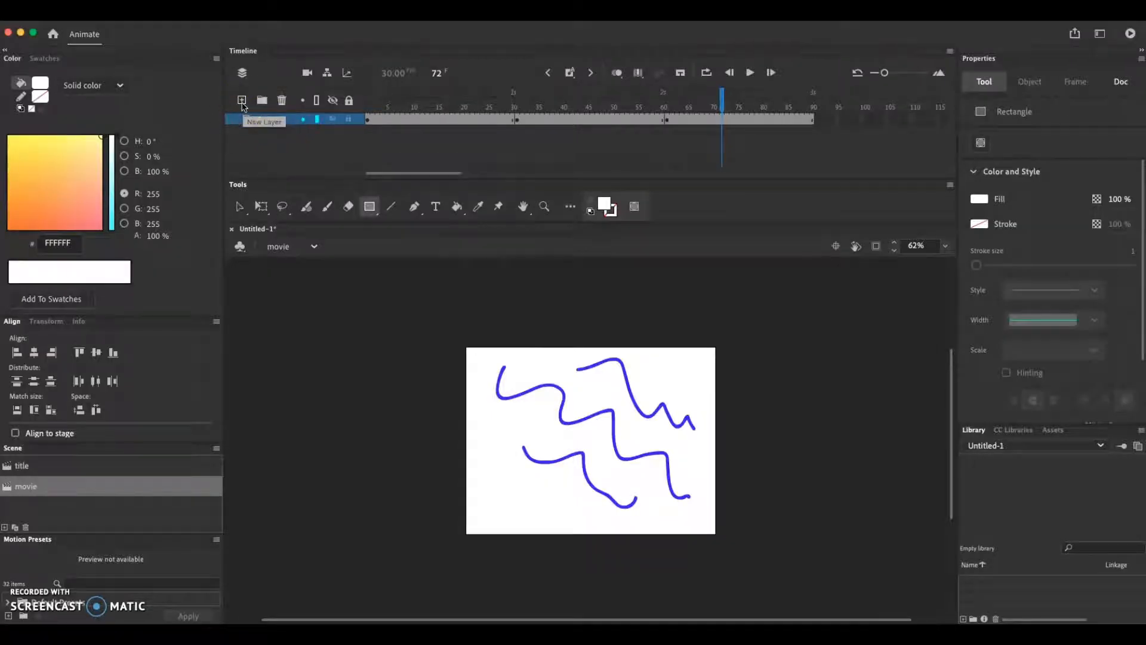
Add a new layer below the demo layer in the movie scene and name it bkgnd
left_click(243, 106)
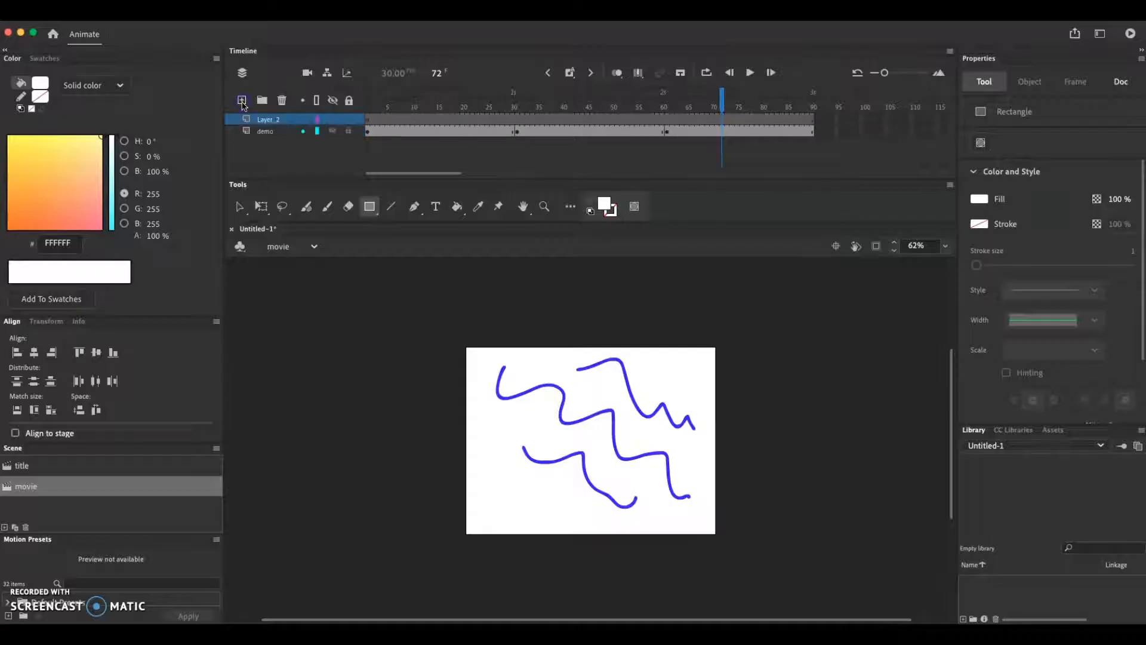
left_click_drag(270, 121, 274, 140)
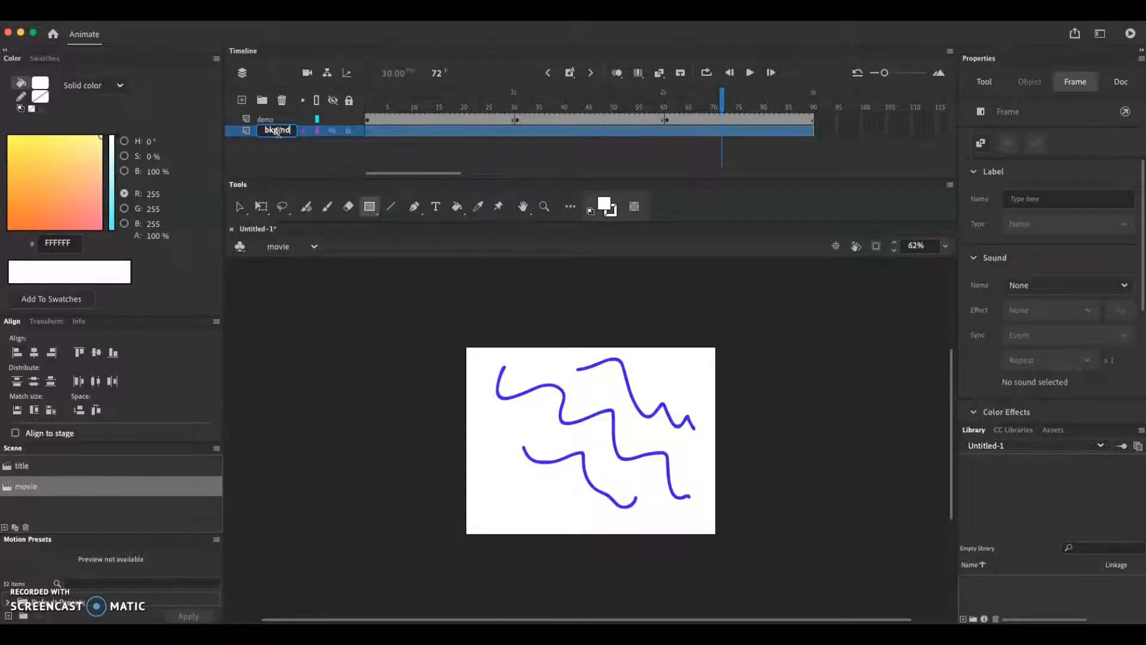
left_click(264, 155)
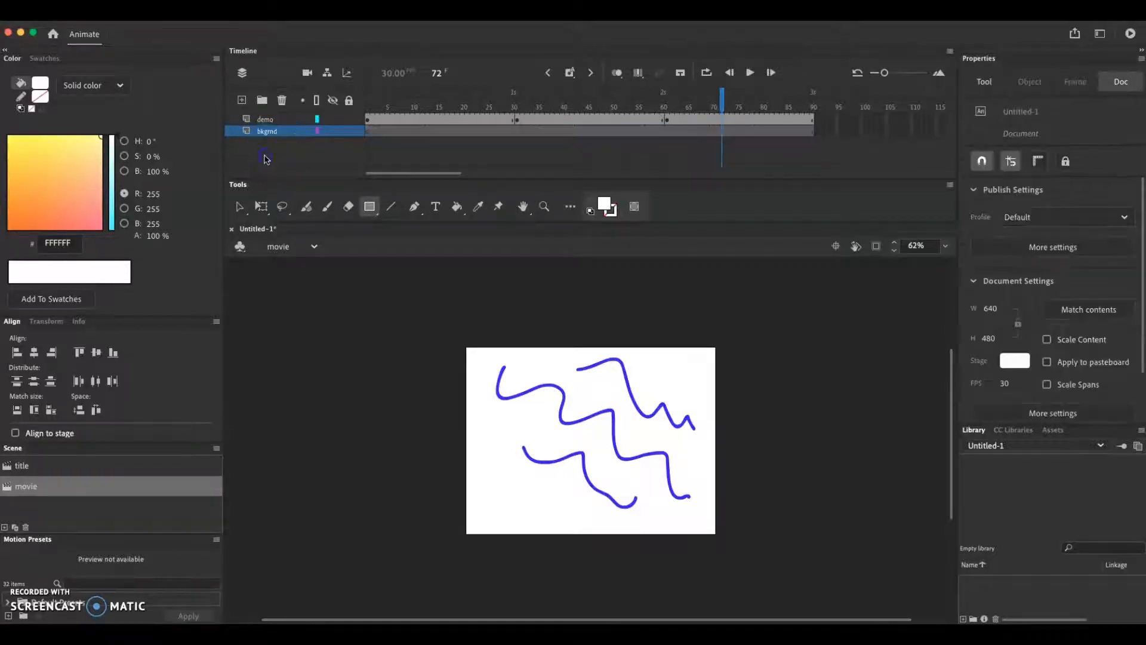
Draw a white stage-sized rectangle on the bkgnd layer's first frame and lock both layers
left_click(369, 135)
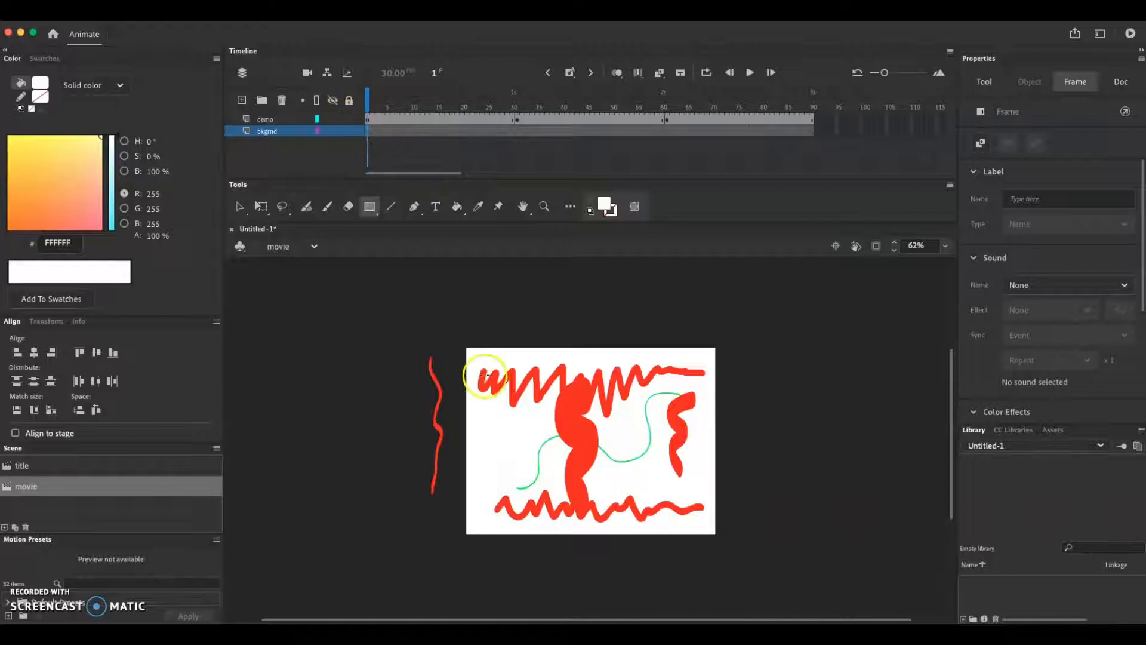
left_click_drag(466, 346, 719, 536)
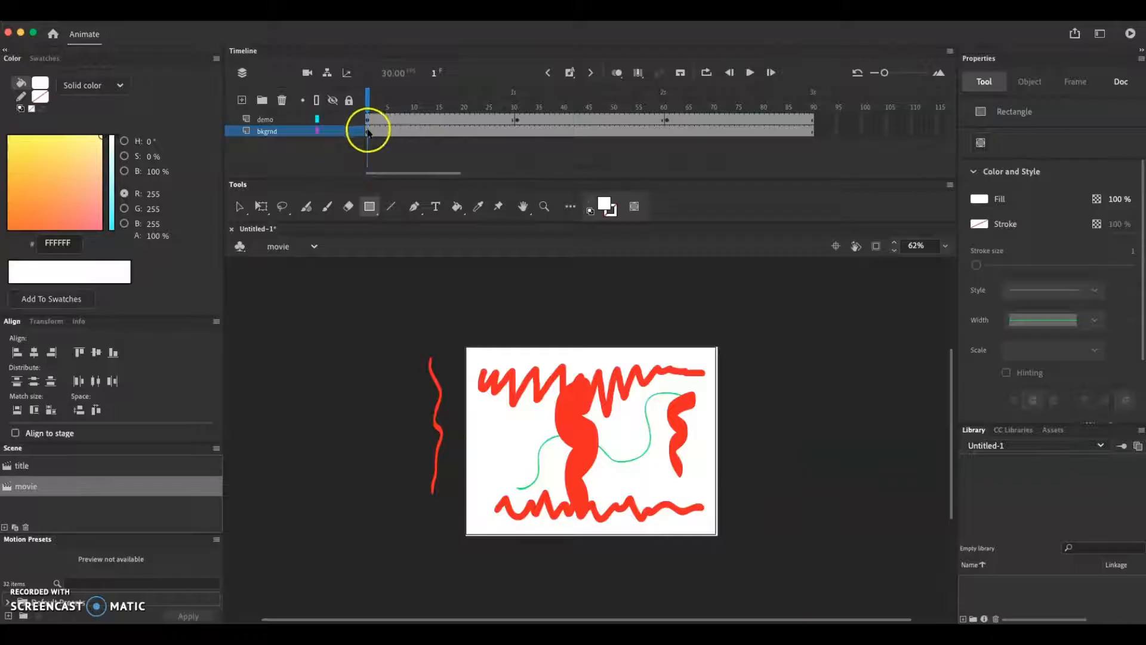
left_click(349, 118)
left_click(350, 132)
left_click(370, 217)
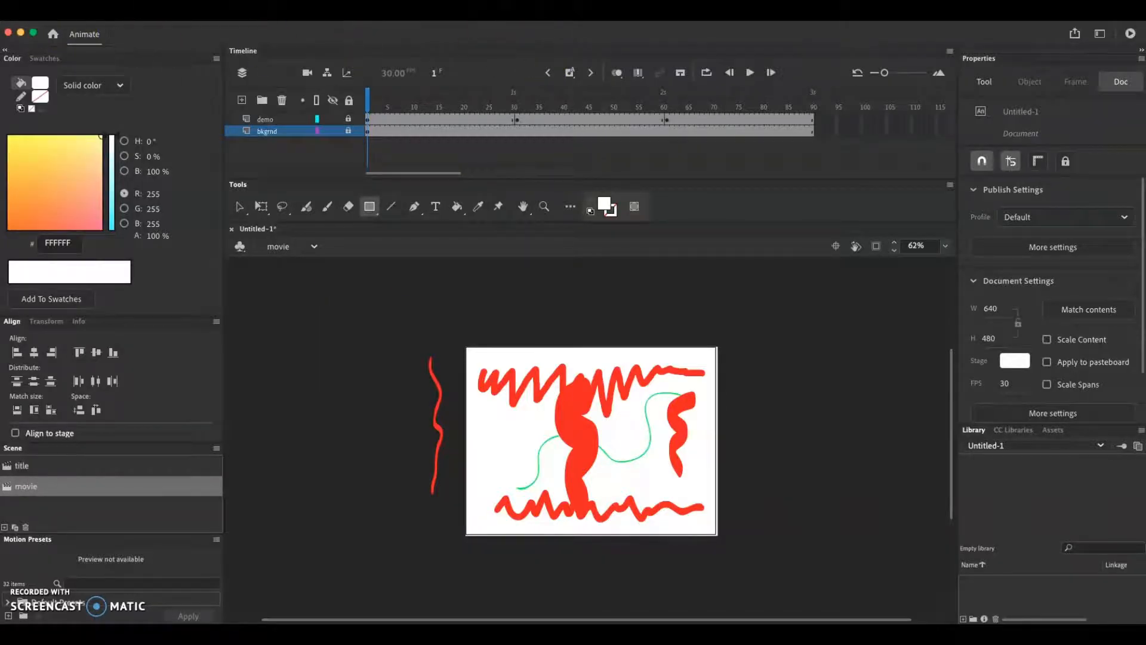
Open the Export Media dialog to export the document as a video
left_click(83, 16)
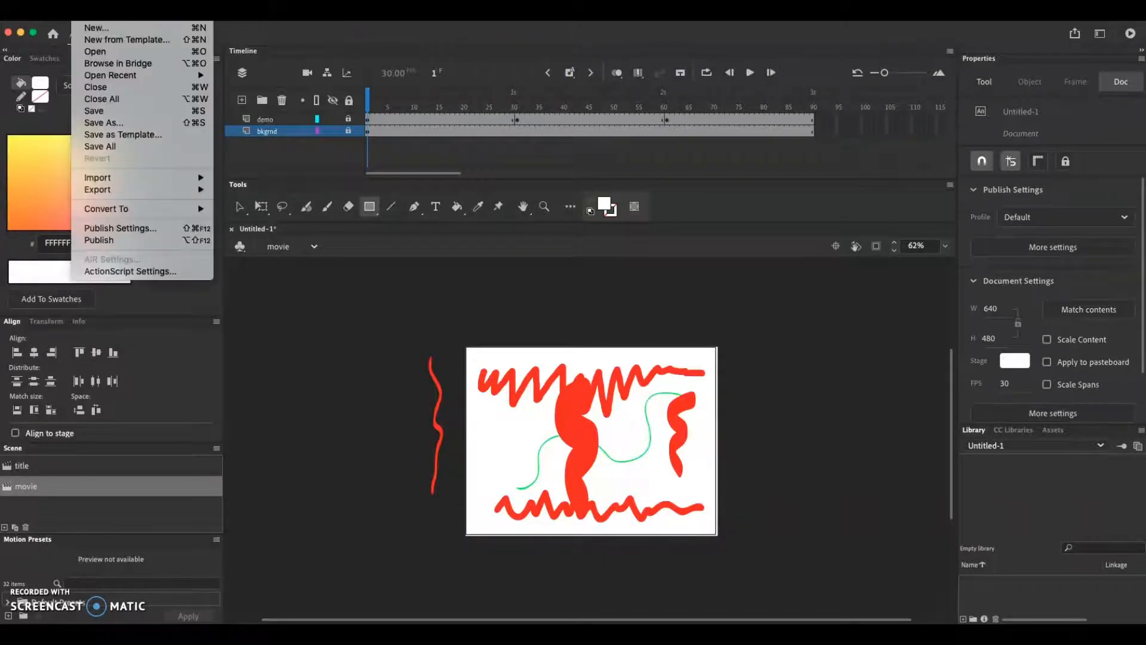
mouse_move(180, 191)
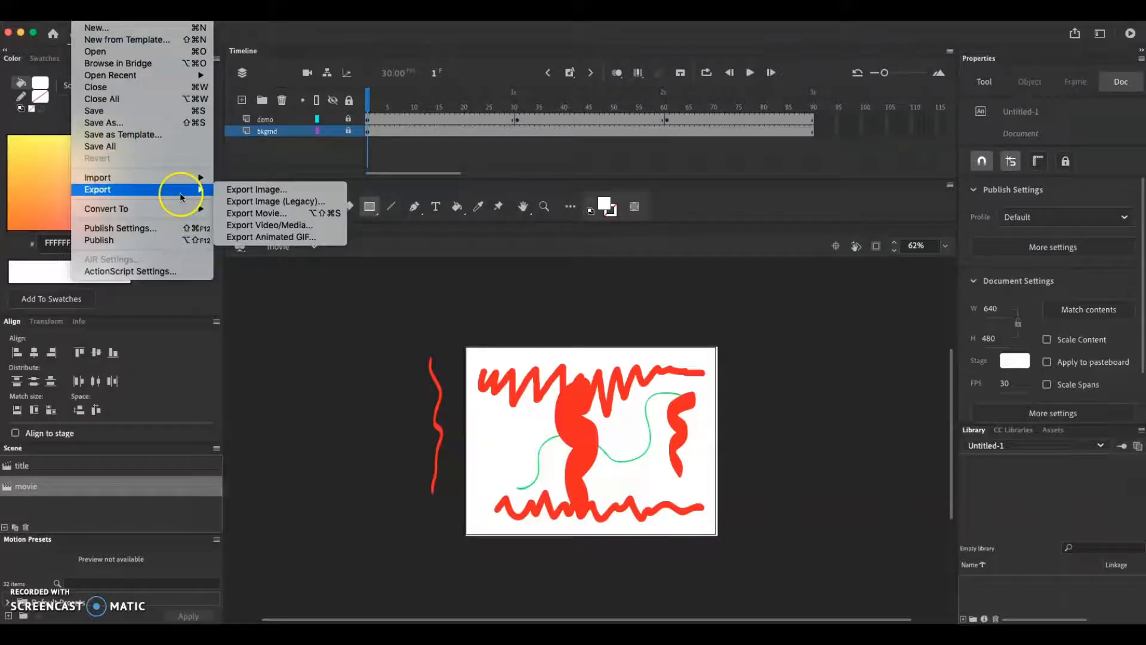
left_click(319, 229)
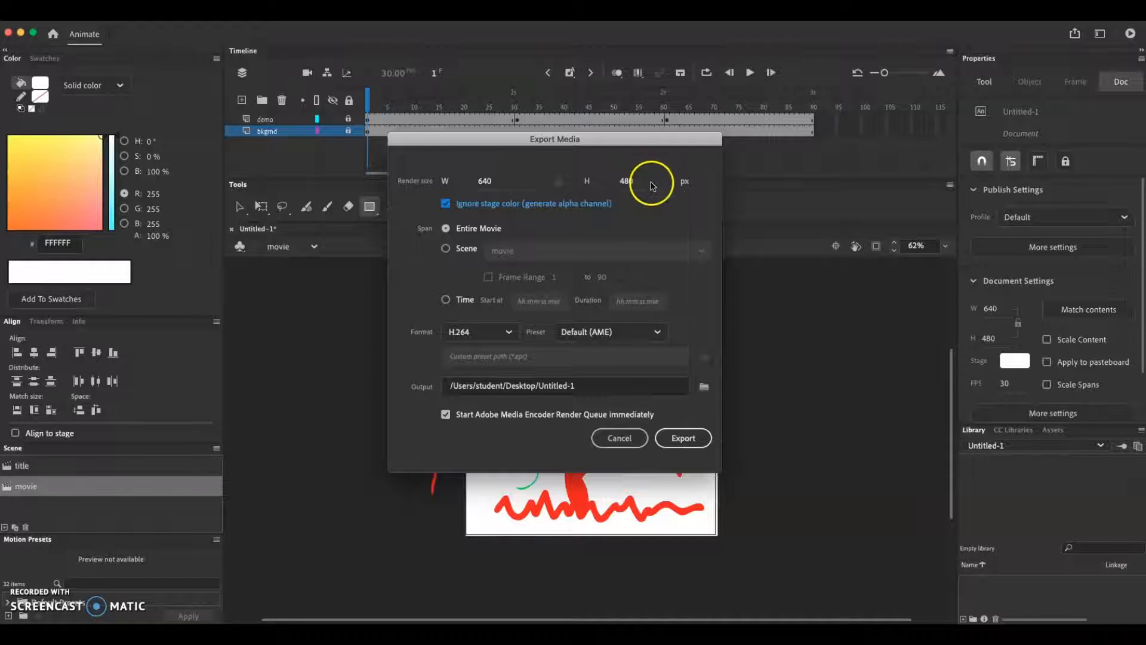
left_click(447, 250)
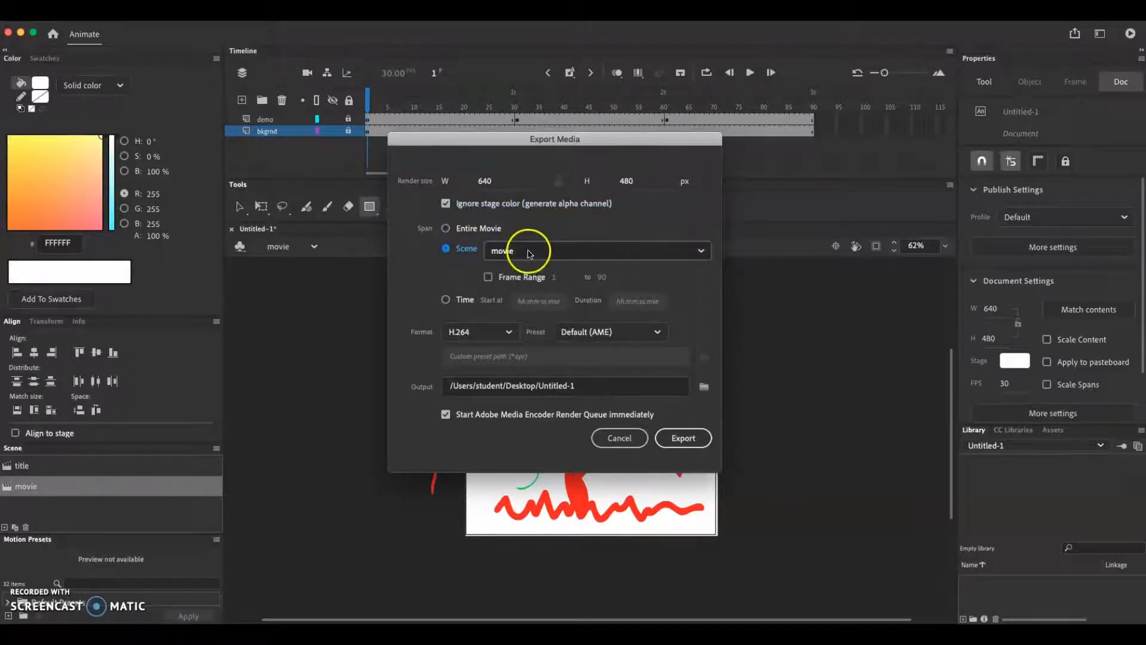
left_click(702, 253)
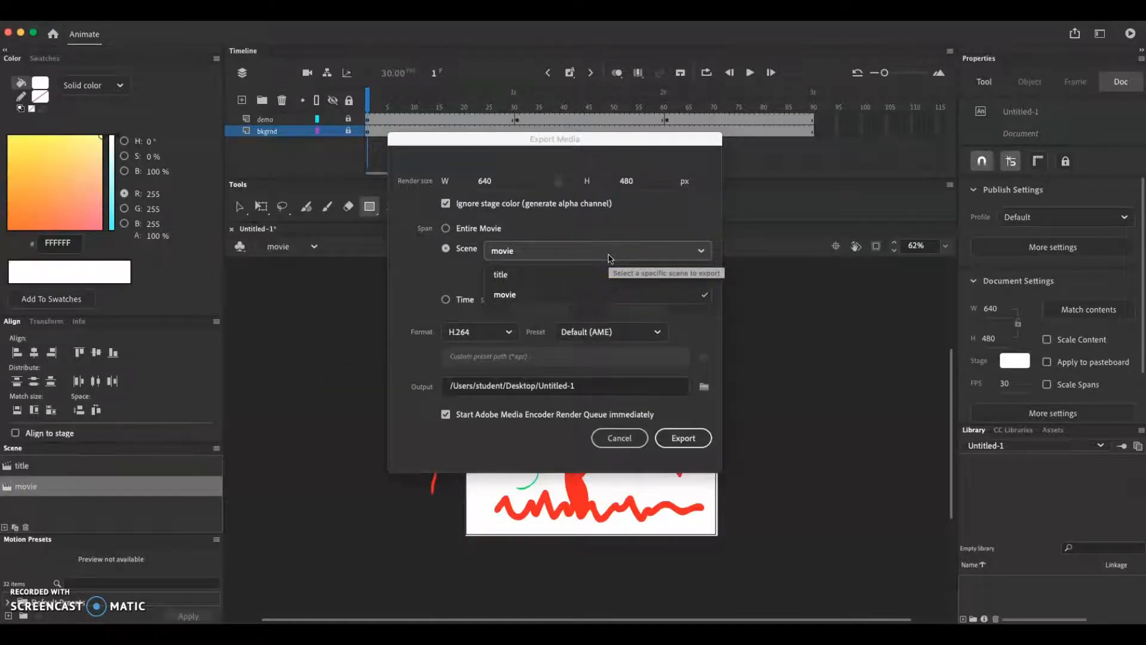
left_click(446, 228)
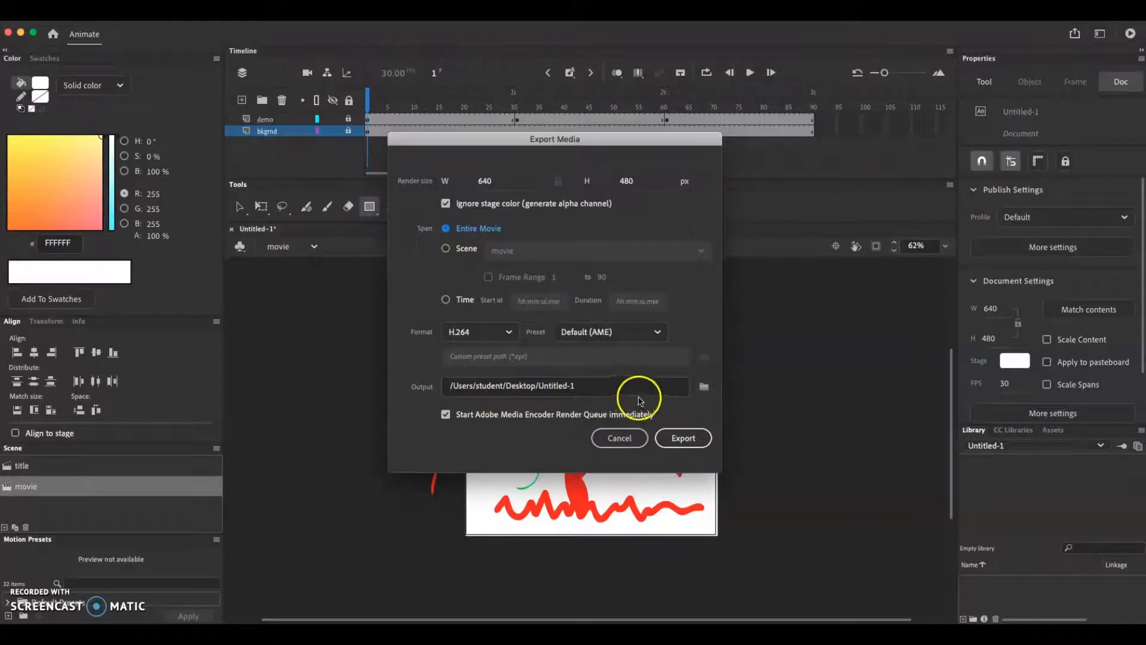
Set the export output file to demo on the Desktop
left_click(704, 386)
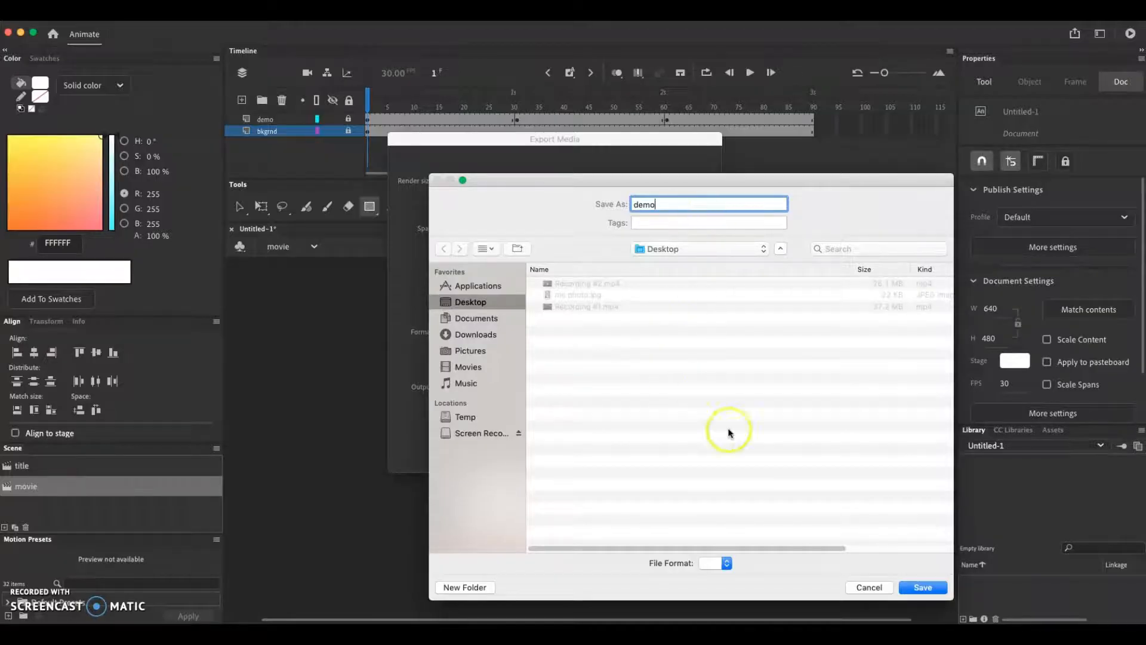
left_click(923, 587)
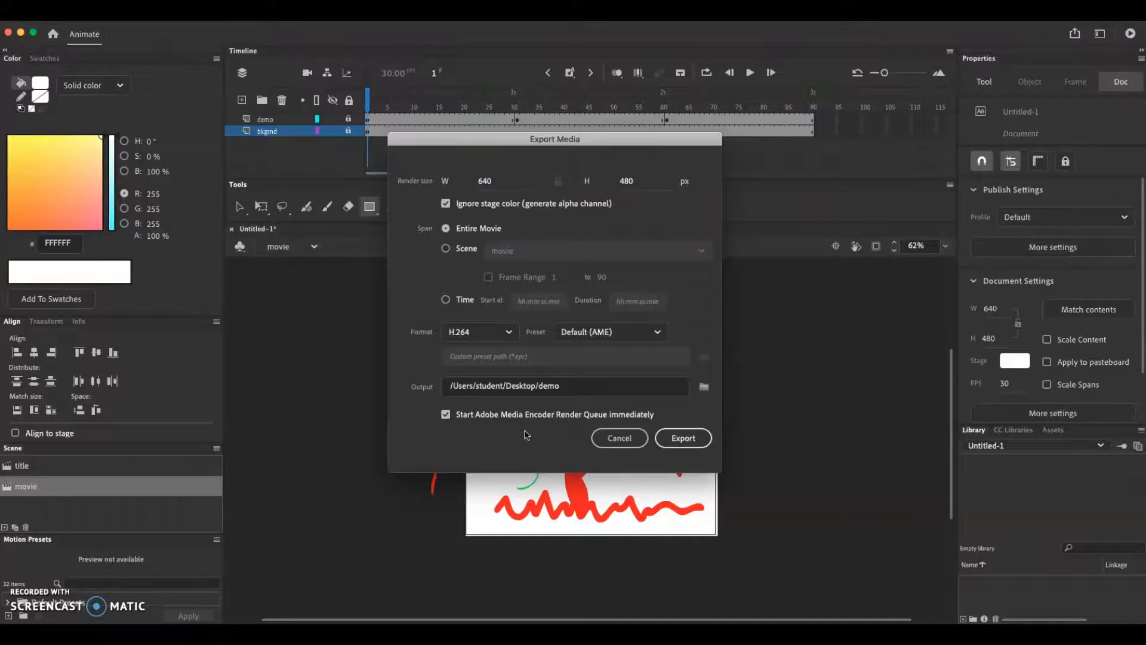
Export the entire movie and dismiss the completion message
left_click(695, 441)
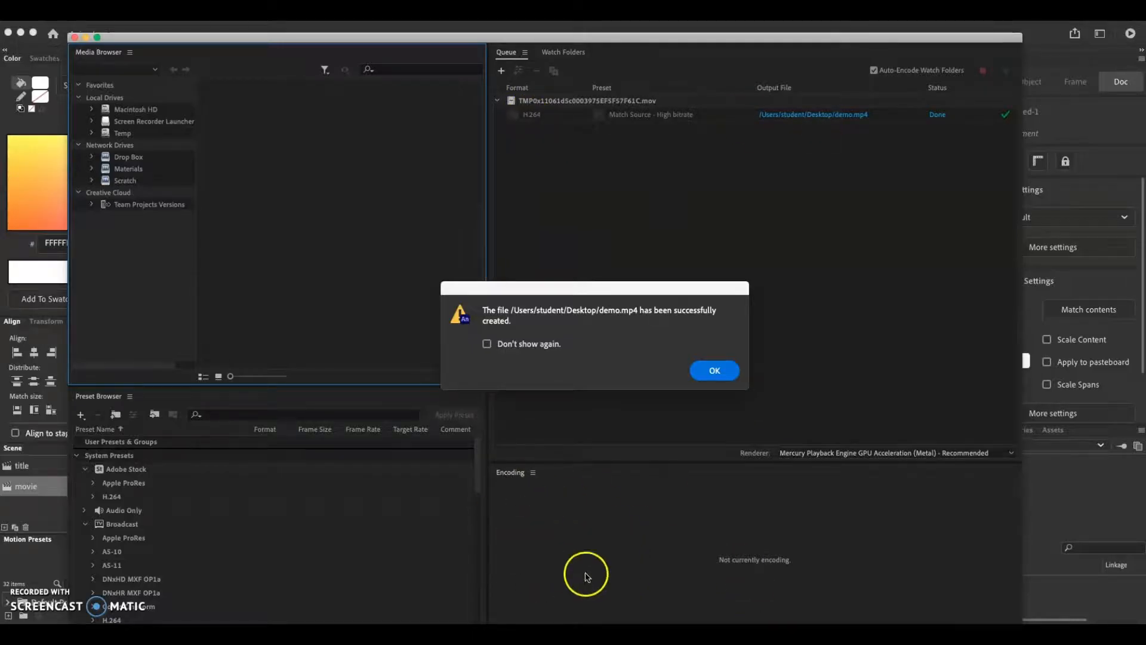
left_click(521, 344)
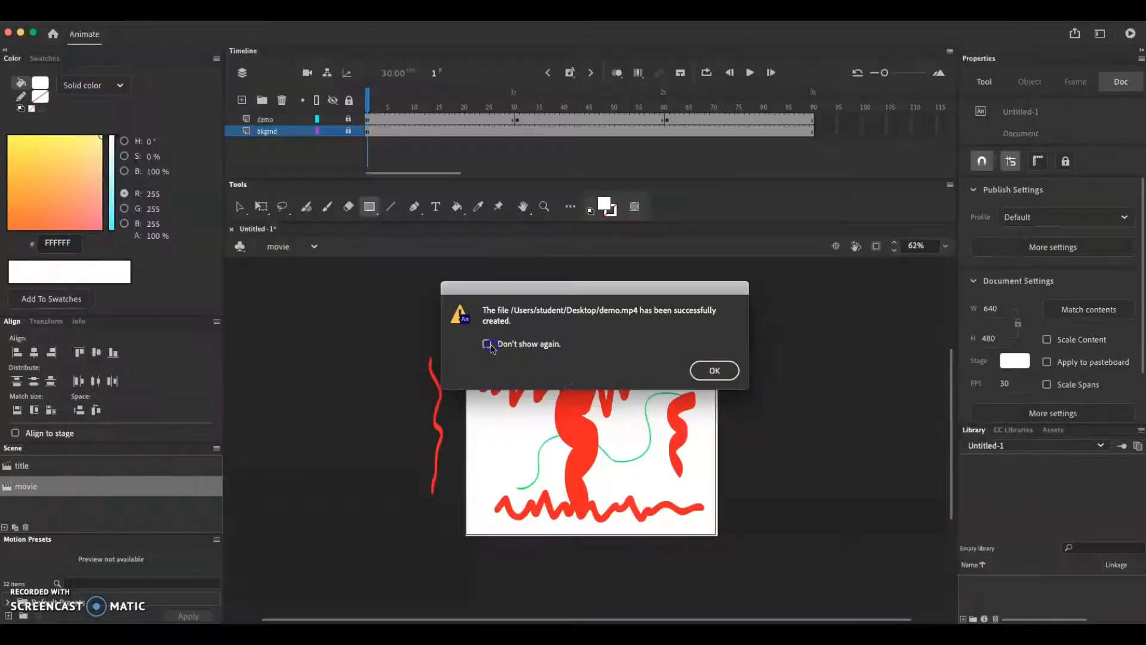
left_click(710, 370)
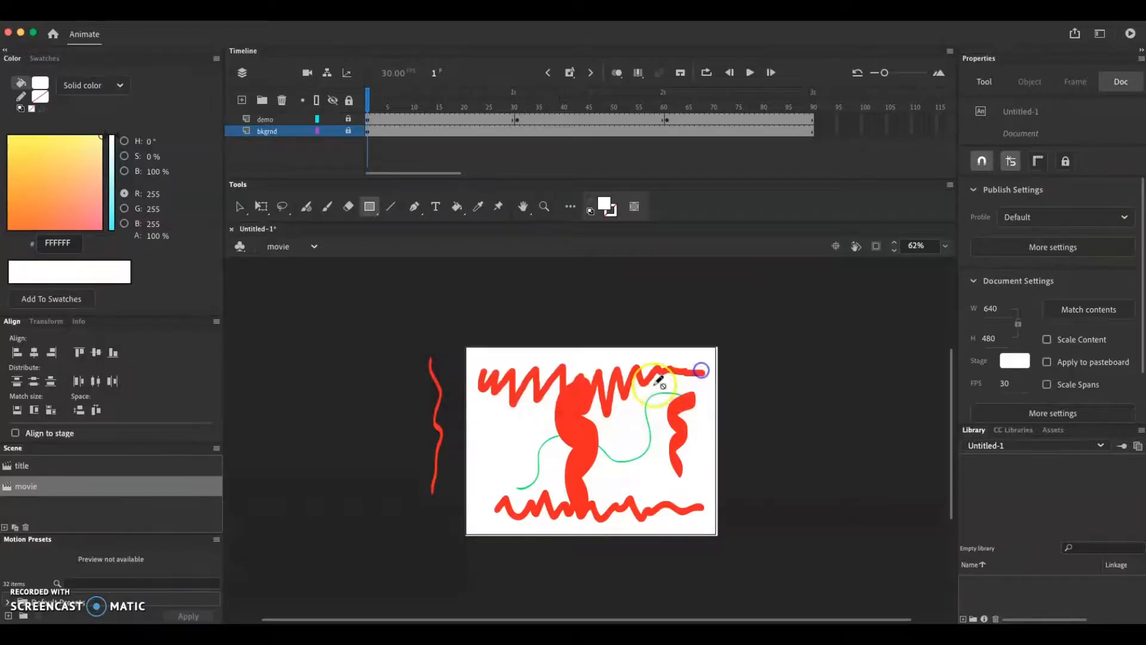
Close the Media Encoder window and move the Animate window back into place
left_click_drag(796, 40, 794, 388)
left_click(834, 268)
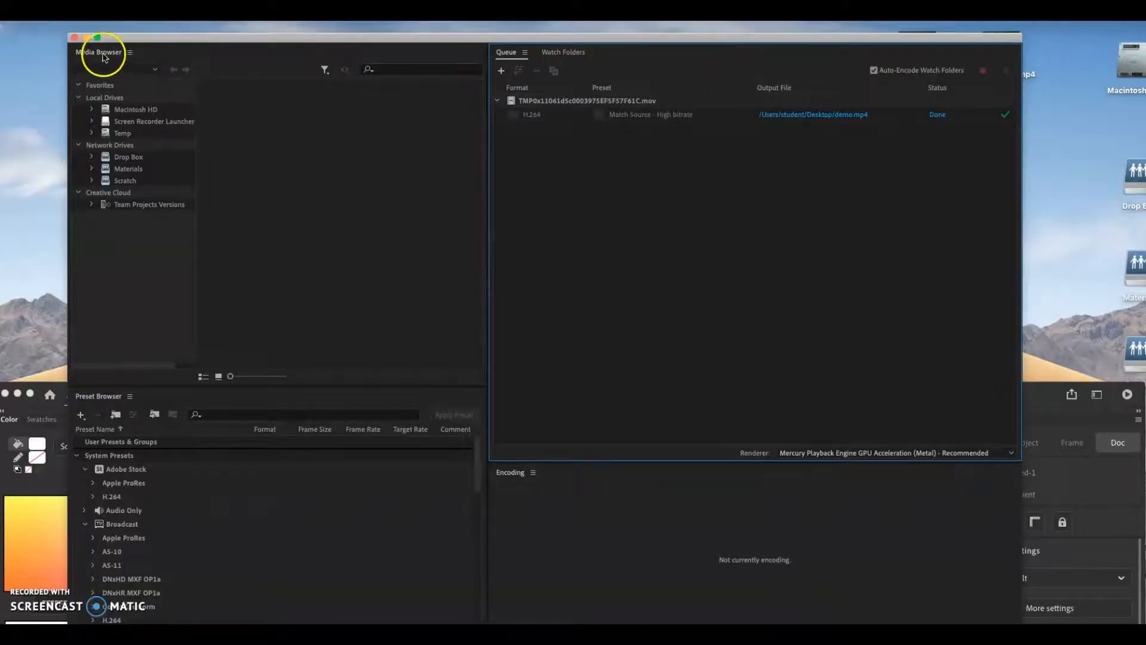
left_click(86, 37)
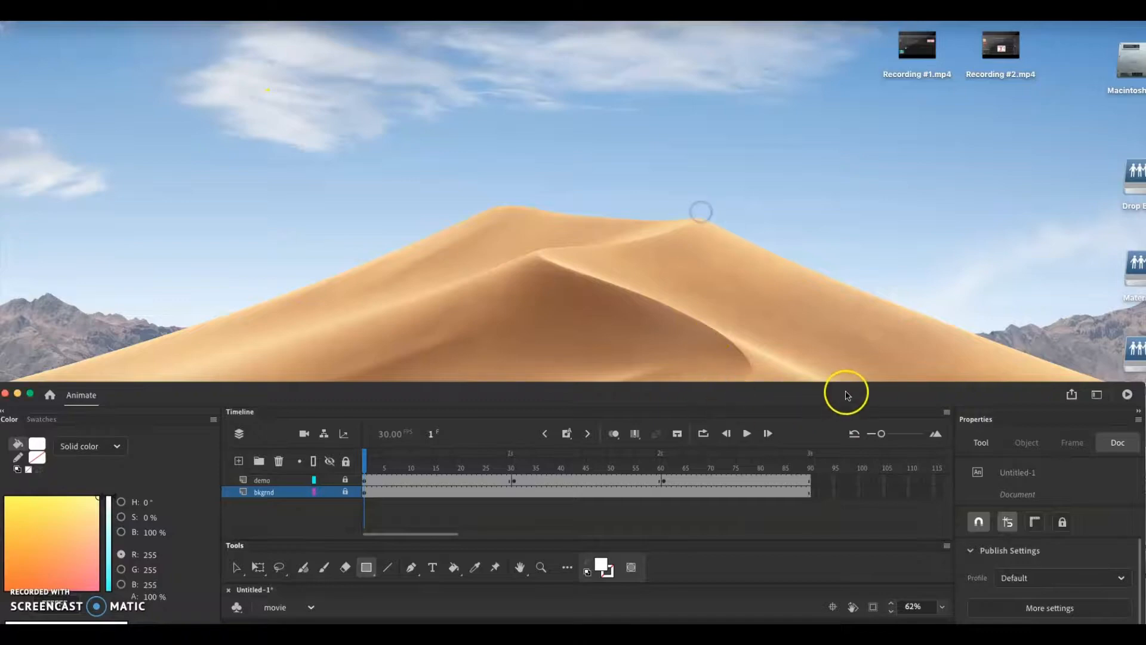
left_click_drag(846, 392, 714, 46)
Try to open the exported demo.mp4 file from the desktop
left_click(1078, 481)
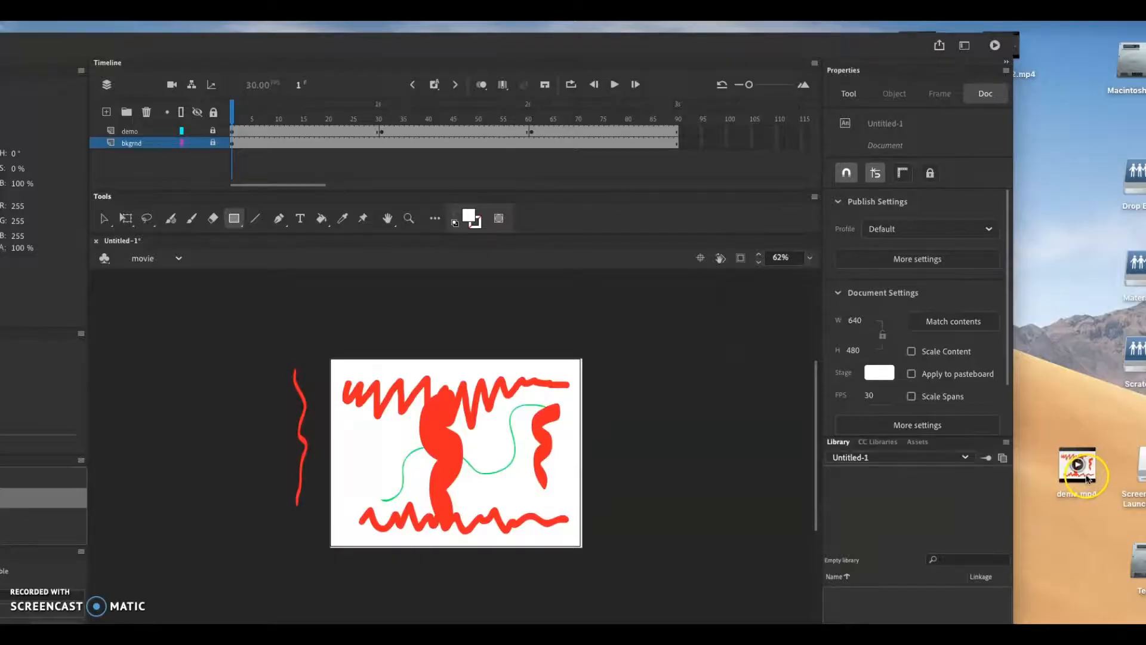
double_click(1086, 479)
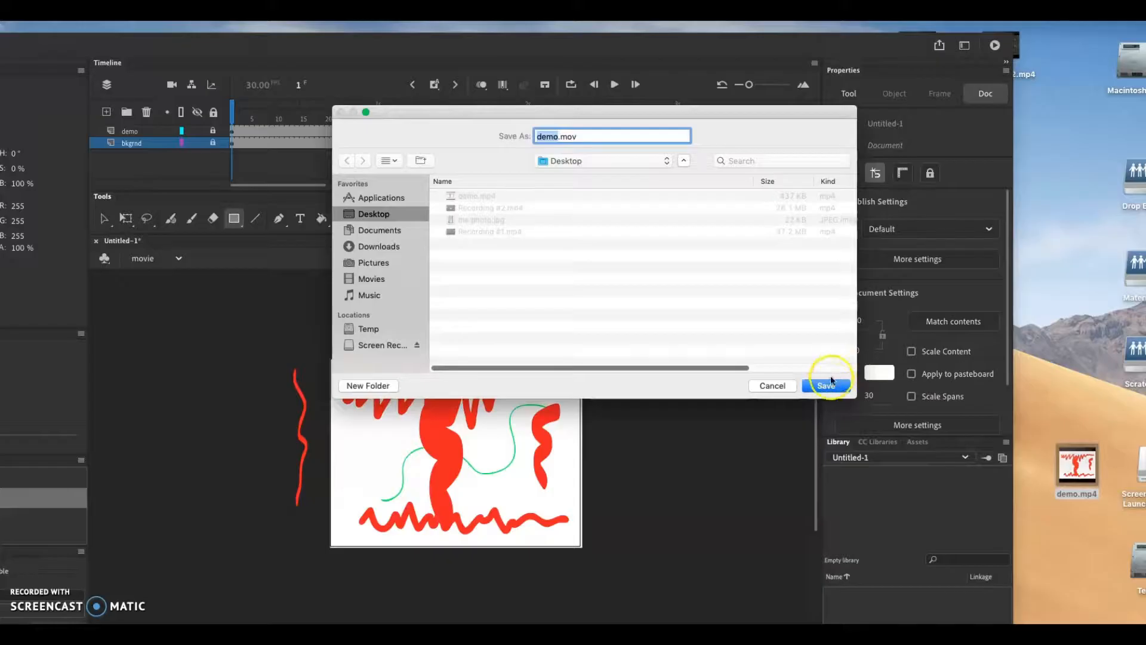
left_click(782, 386)
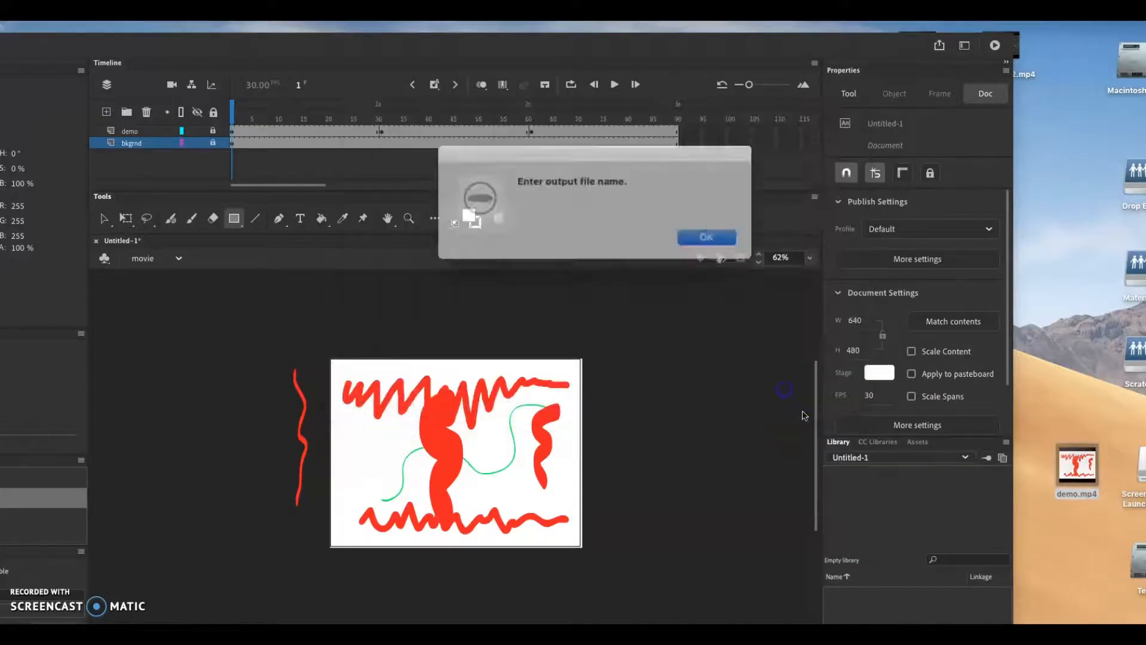
left_click(688, 235)
Rename the exported demo.mp4 file on the desktop to demo.mov and confirm the extension change
left_click(1096, 497)
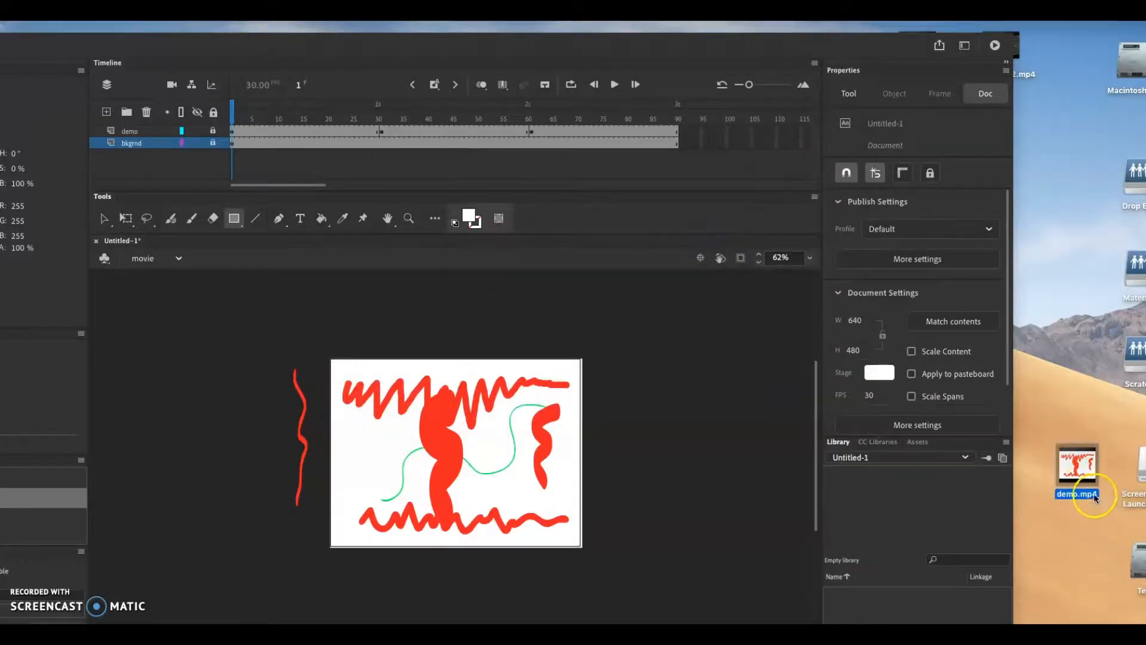
right_click(1096, 498)
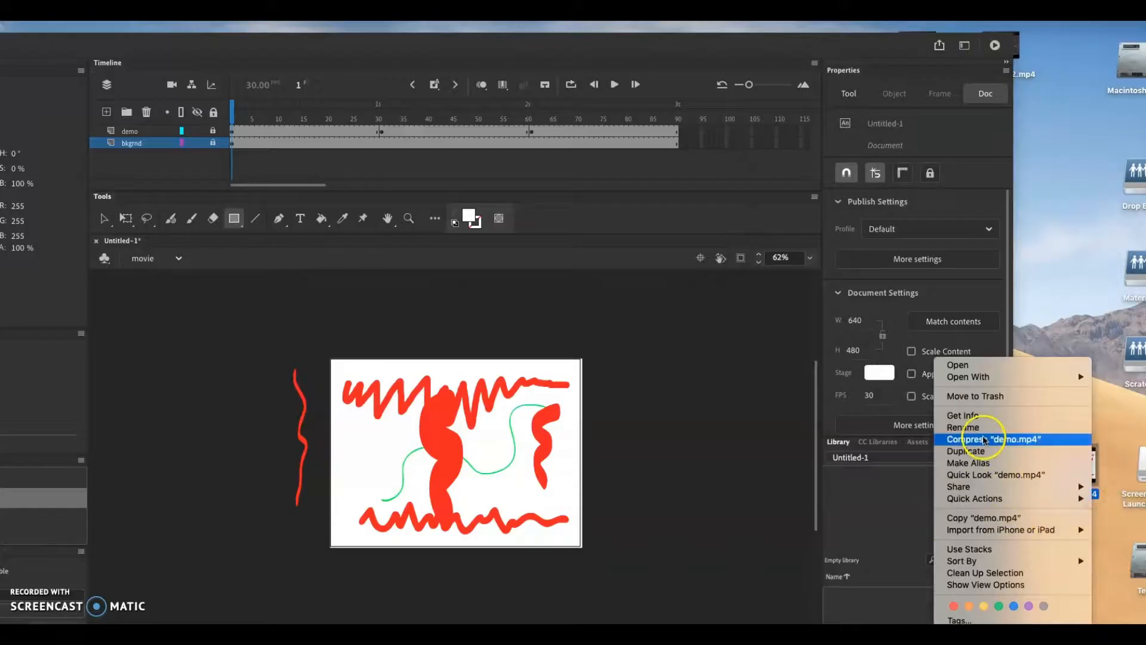
left_click(979, 429)
left_click(1098, 495)
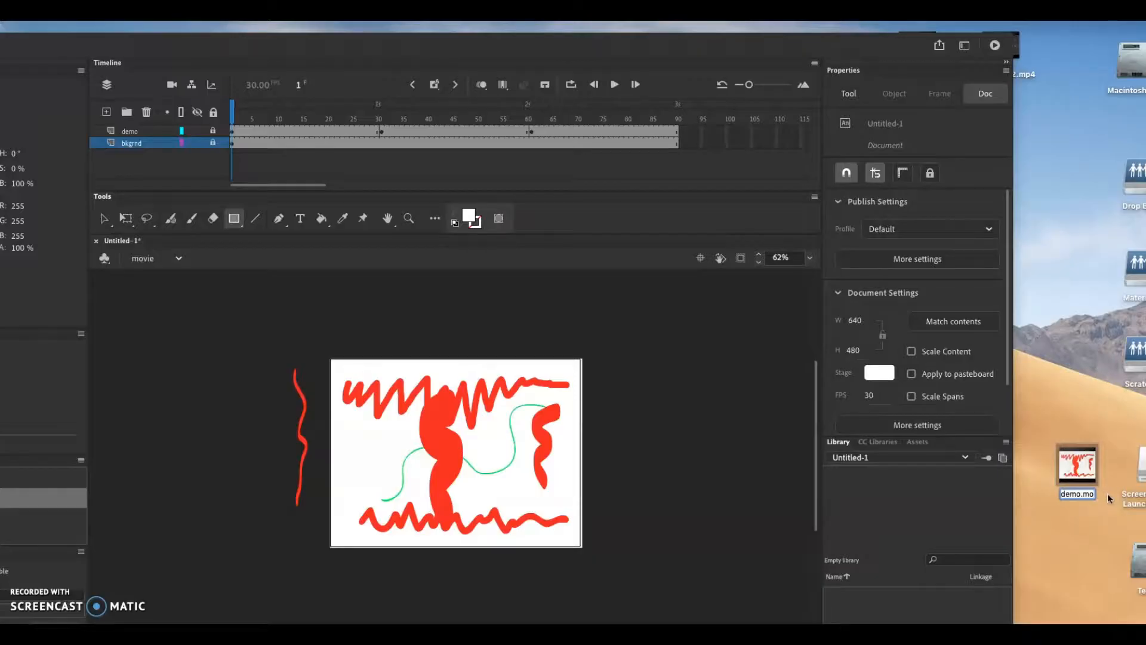
type("v")
key("Return")
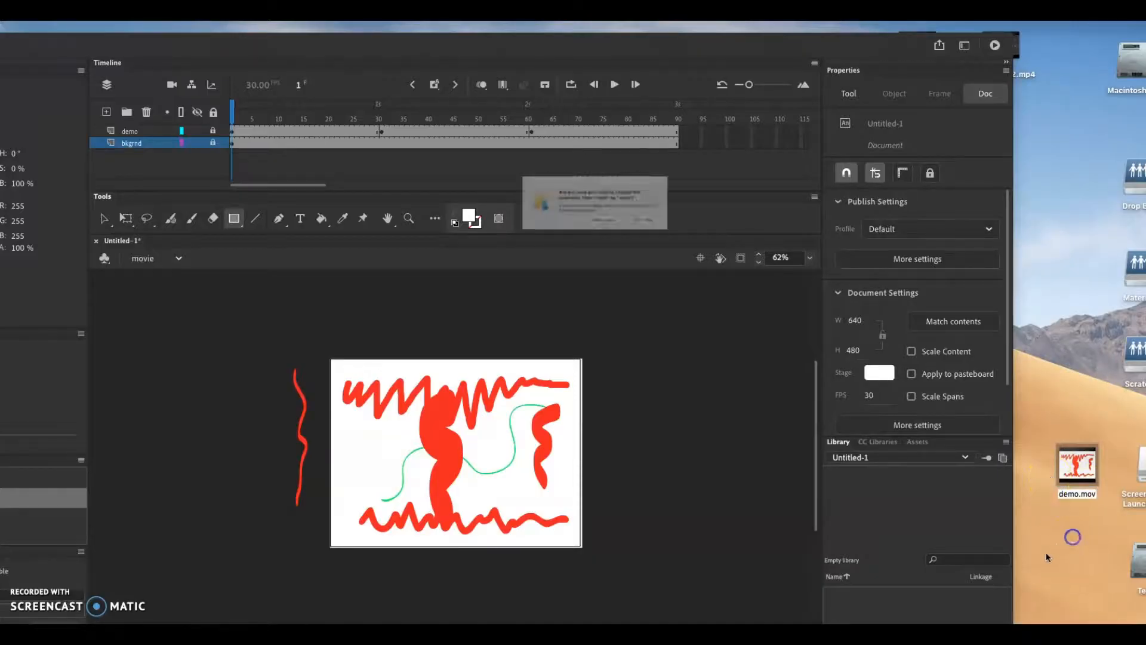
left_click(674, 234)
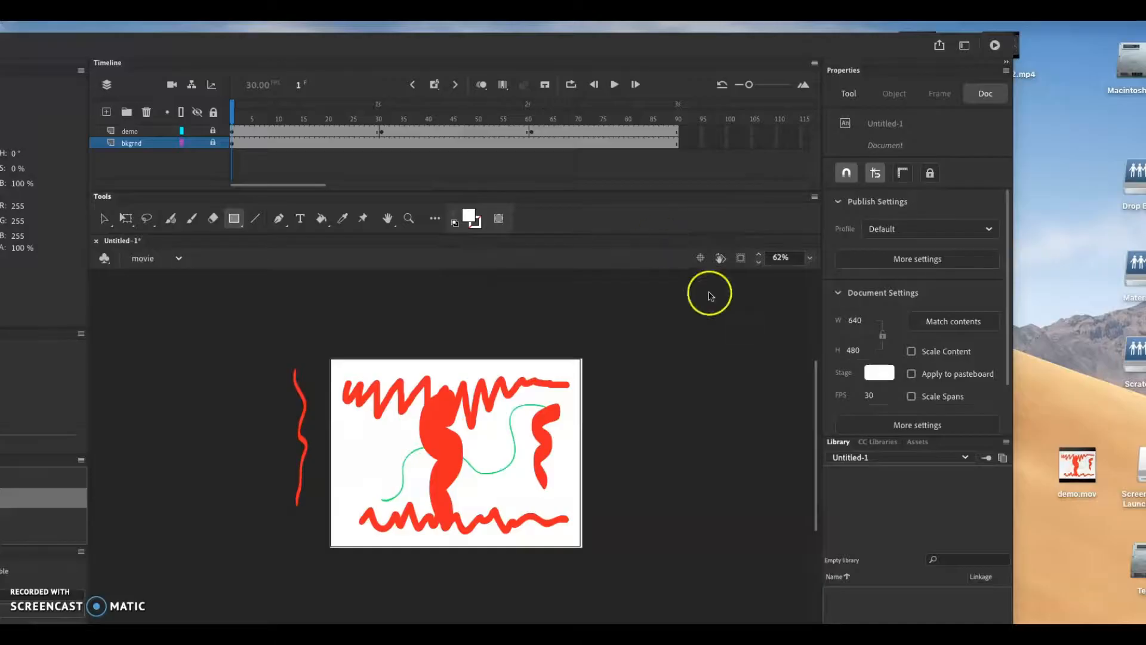
Open demo.mov in the movie player, move and enlarge its window, and play the movie
double_click(1088, 475)
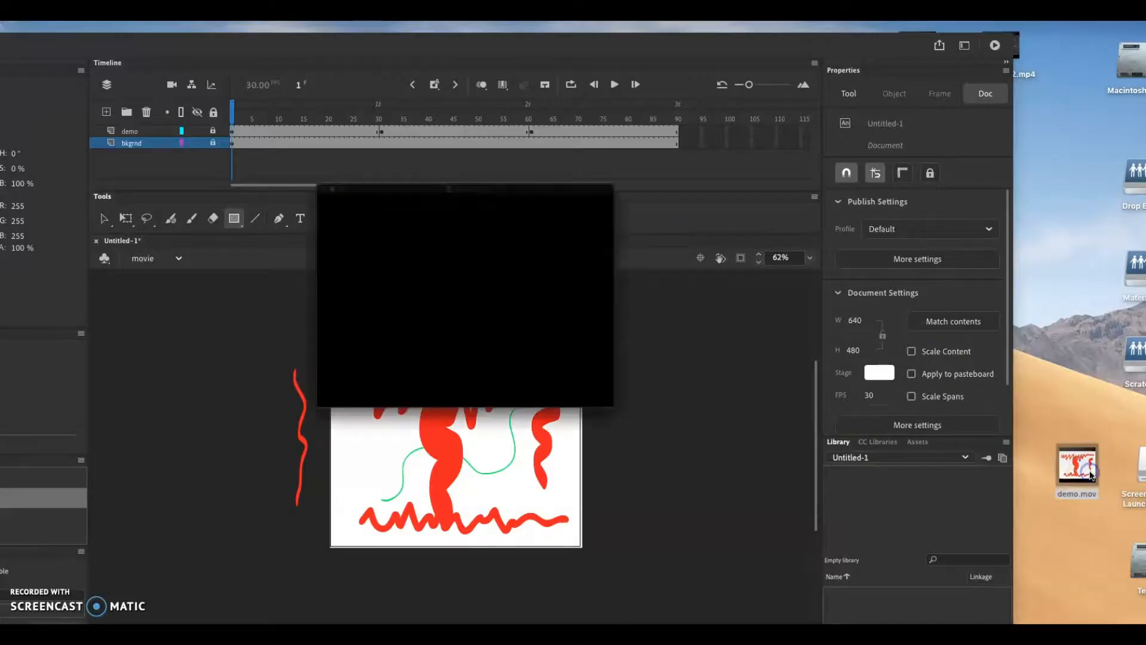
left_click_drag(271, 87, 370, 85)
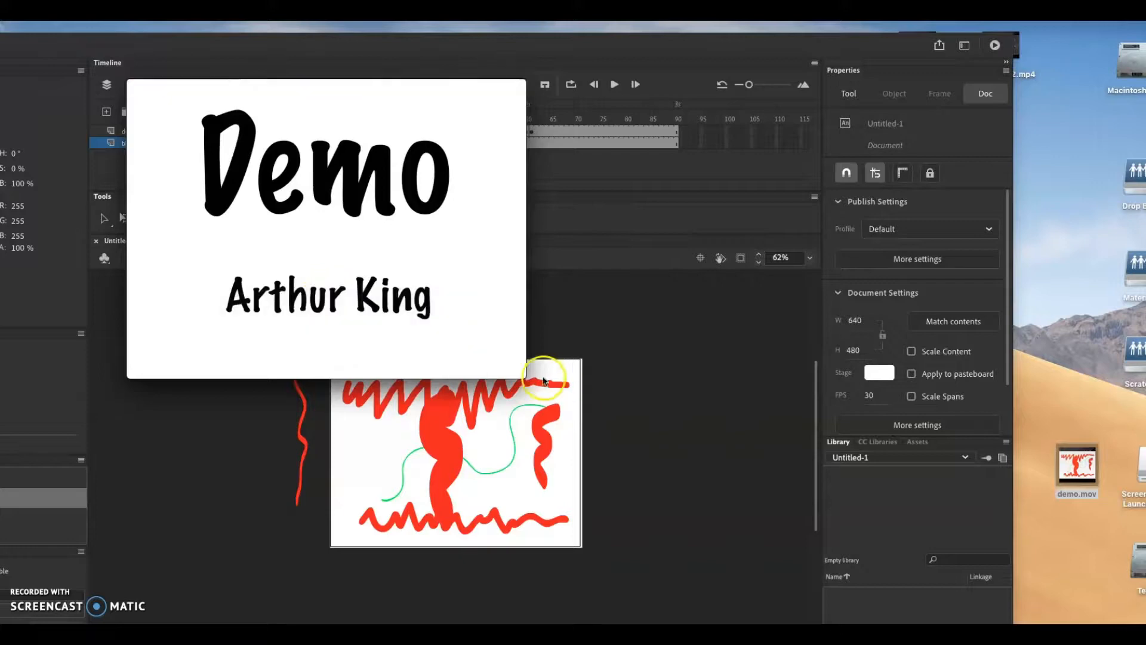
left_click_drag(526, 376, 729, 545)
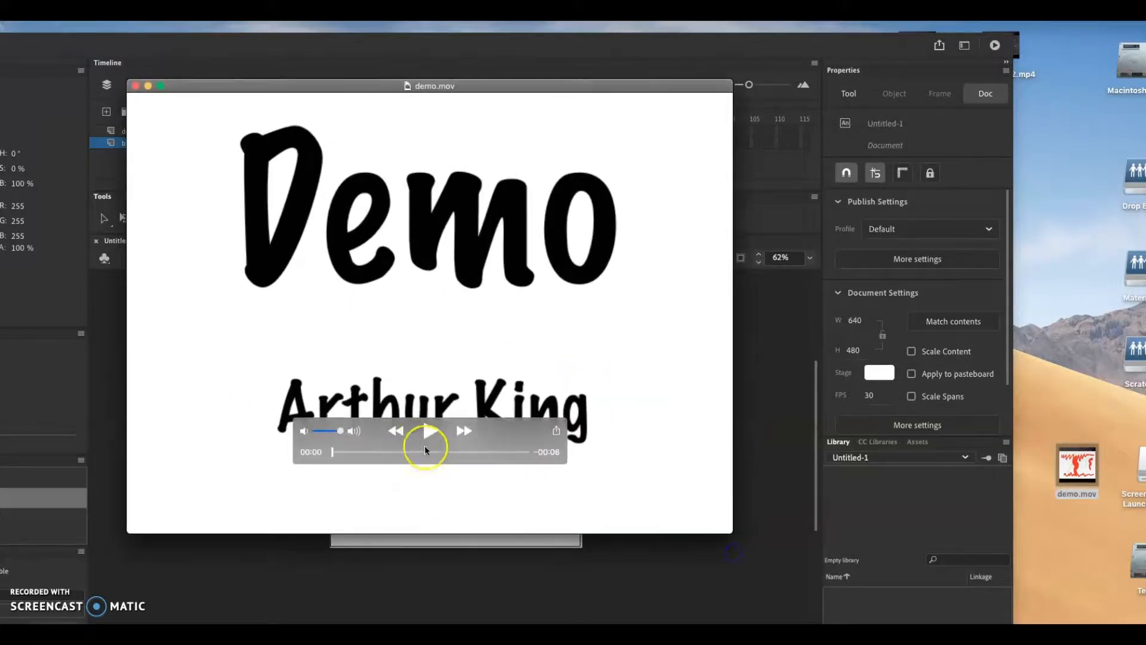
left_click(429, 435)
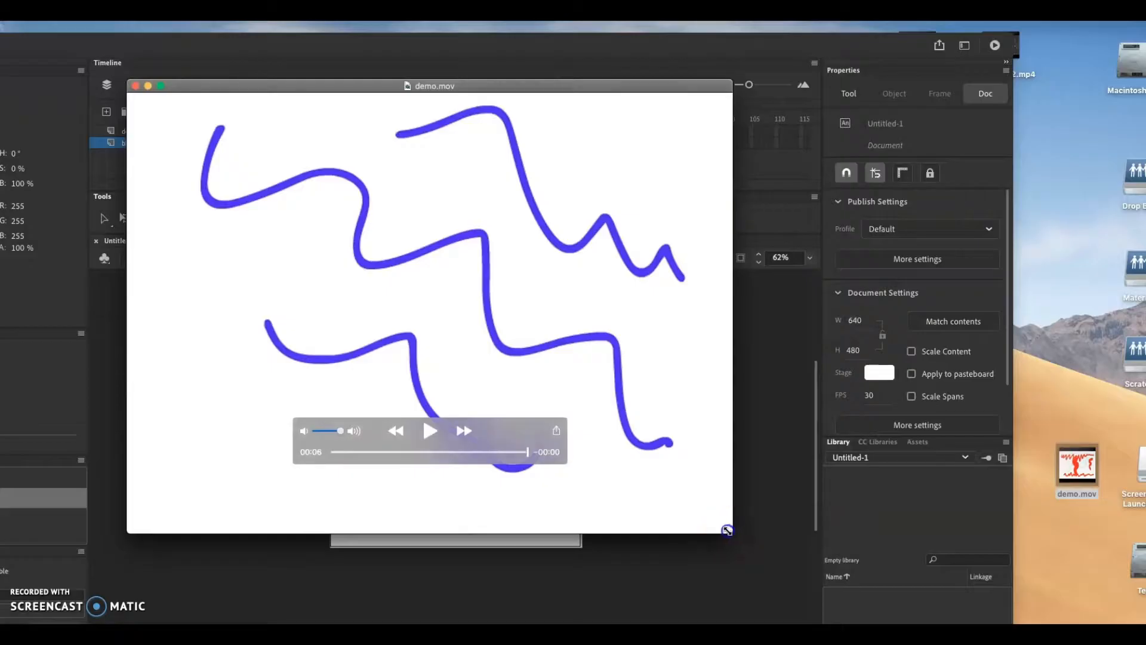
Shrink the player window, turn on looped playback, replay the movie and close the player
left_click_drag(727, 531, 619, 479)
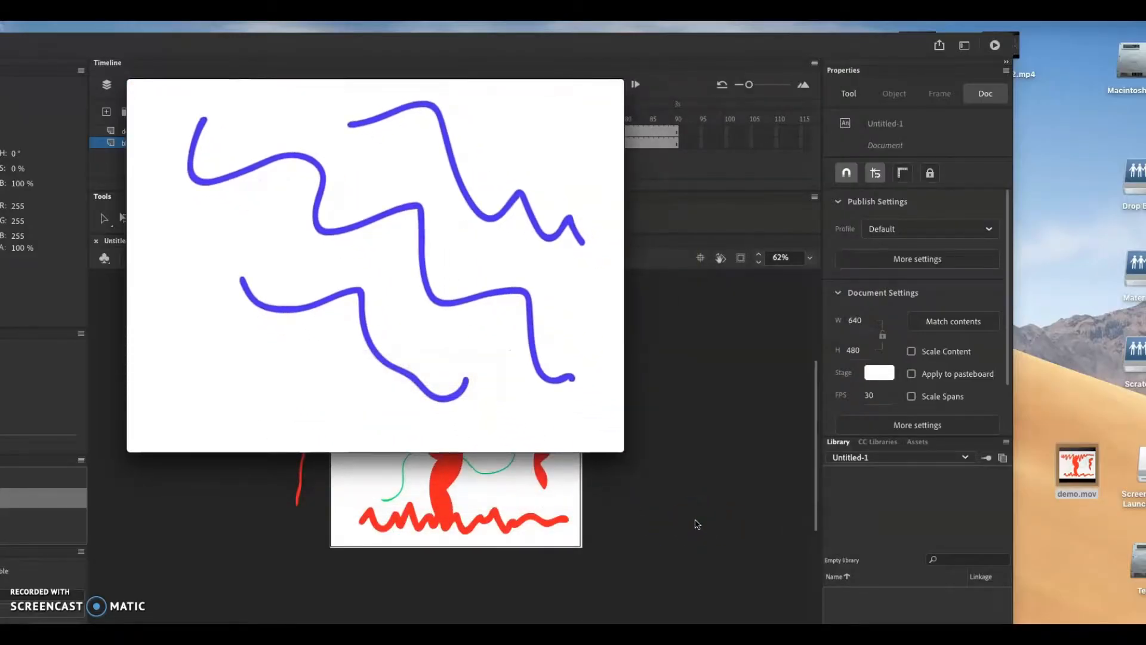
left_click(374, 364)
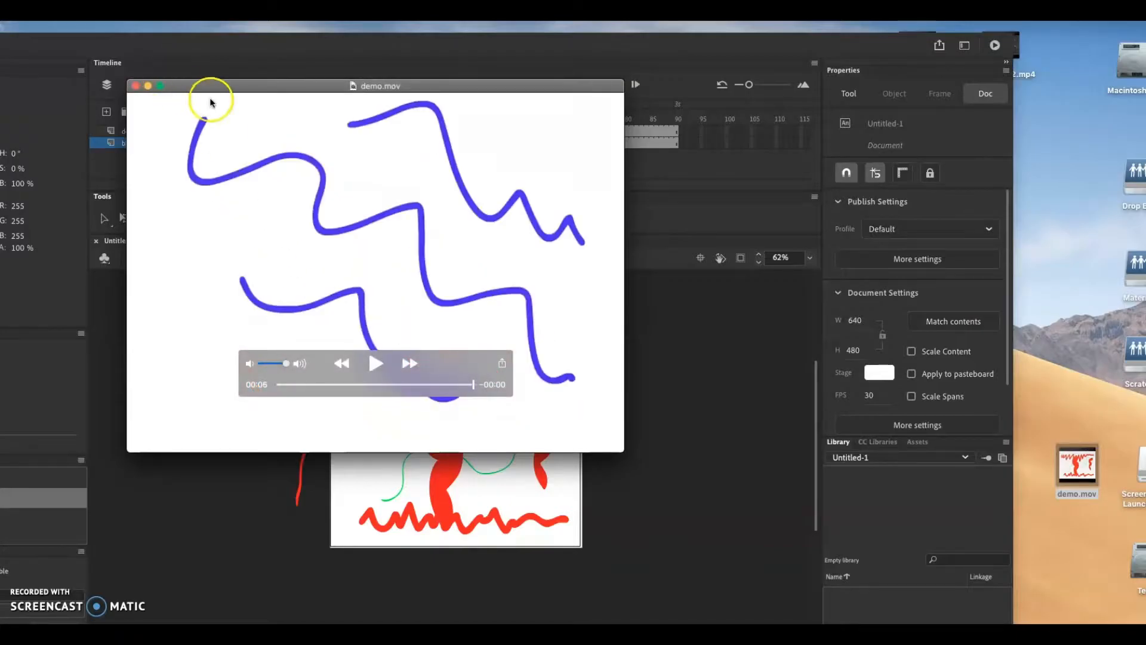
left_click(170, 9)
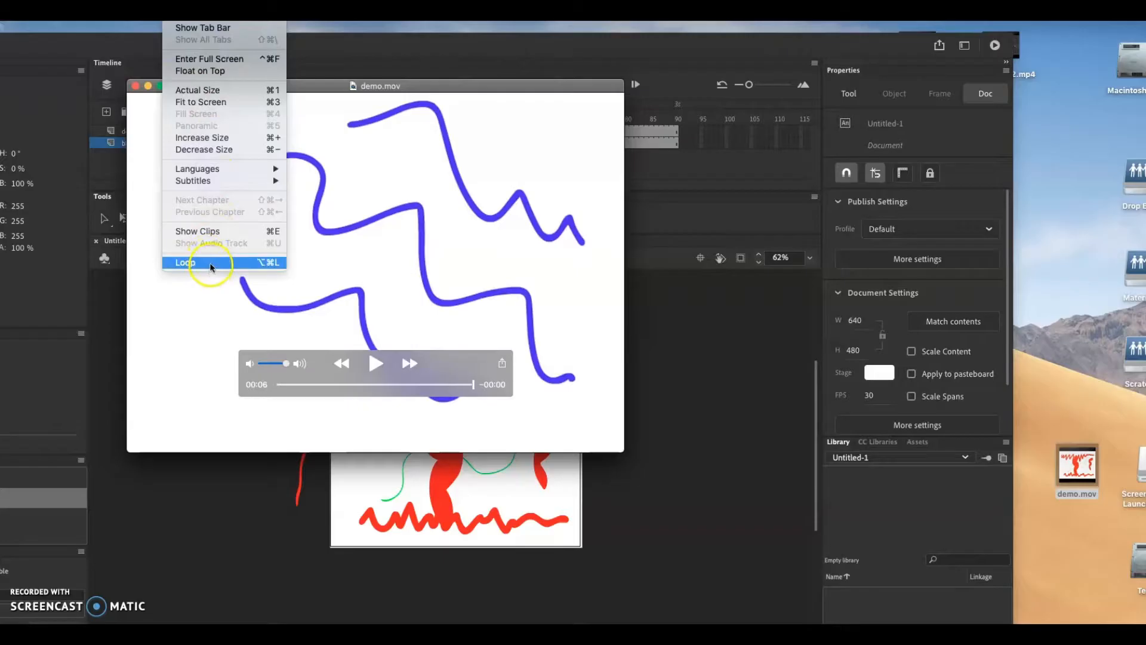
left_click(210, 262)
left_click(376, 363)
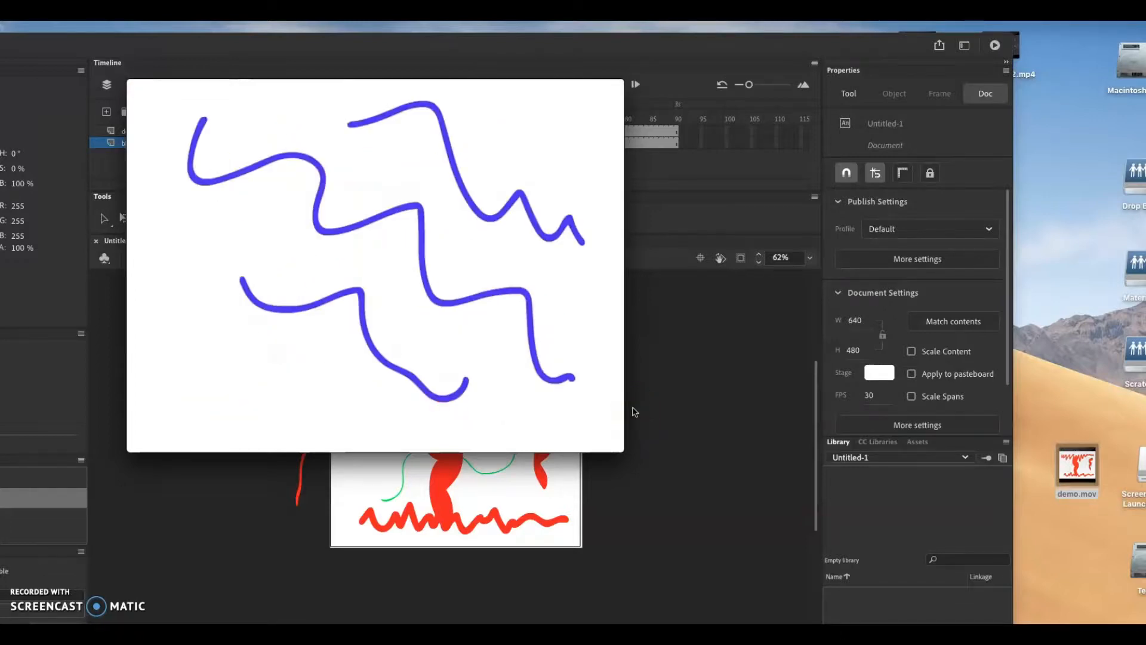
mouse_move(524, 351)
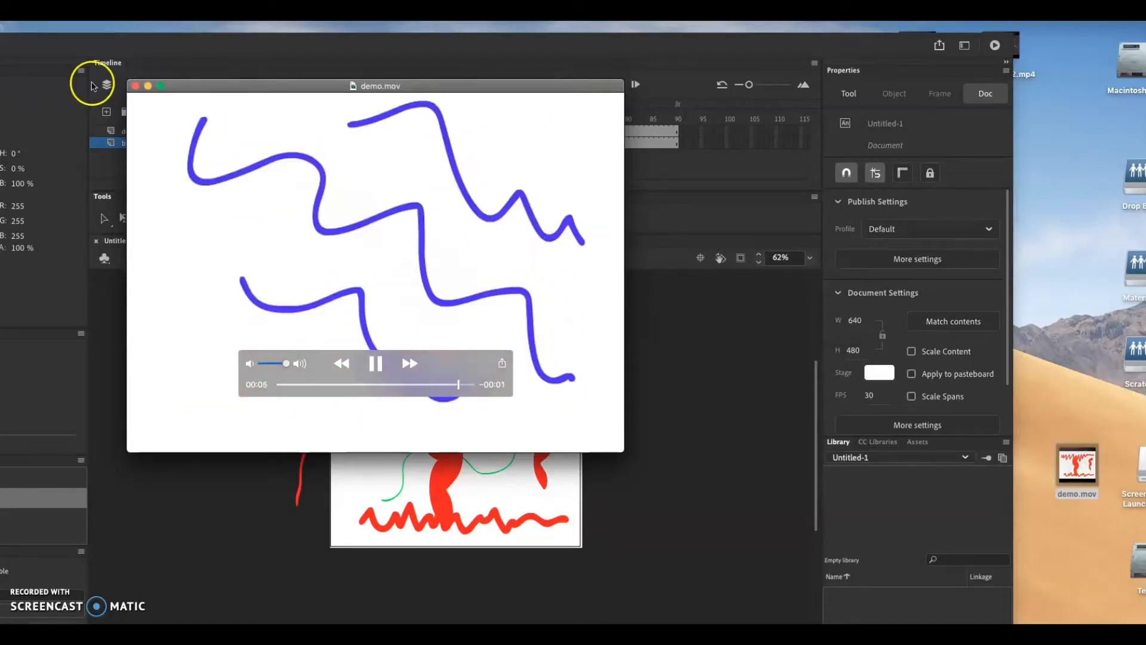
left_click(135, 86)
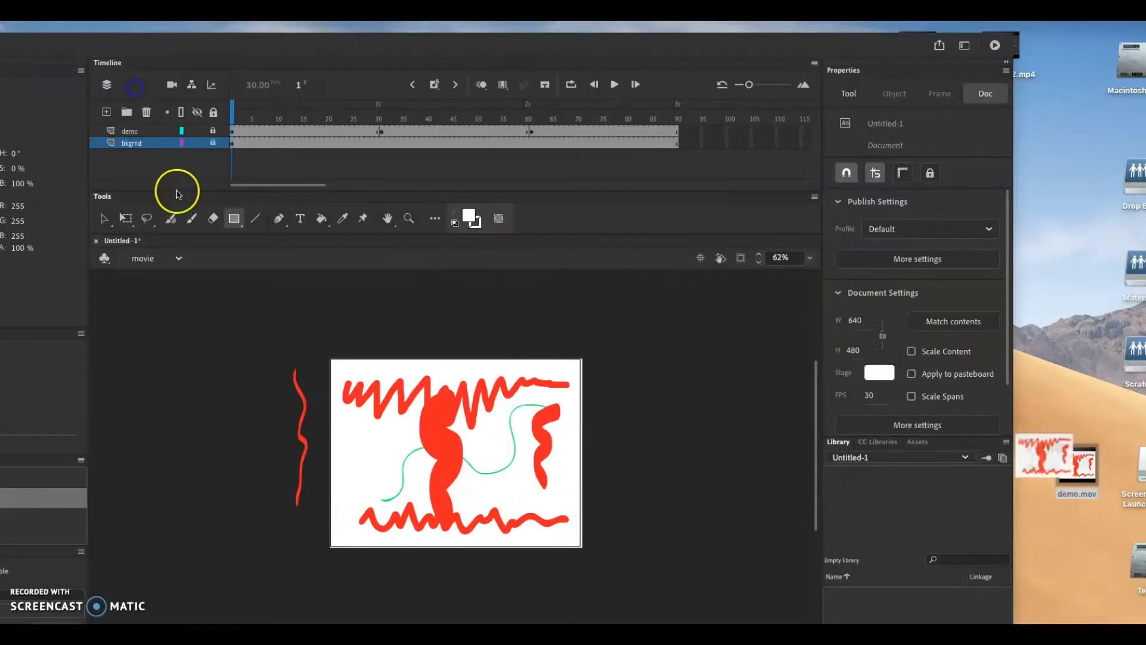
Move the Animate window back to its full-screen position
left_click(358, 43)
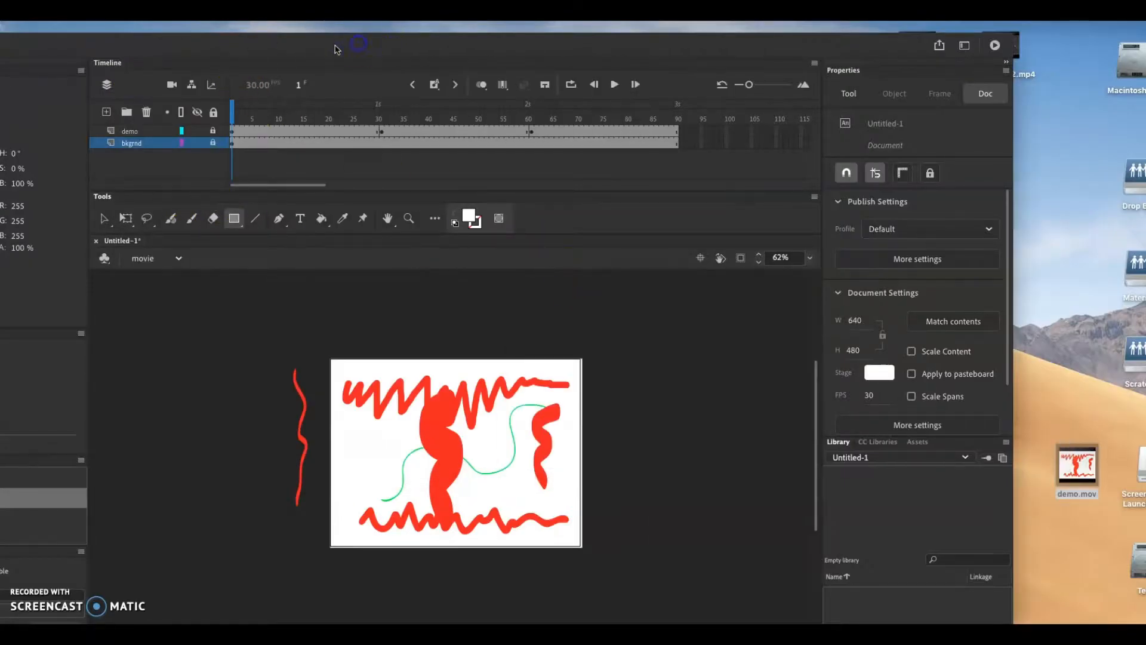
left_click_drag(336, 49, 471, 45)
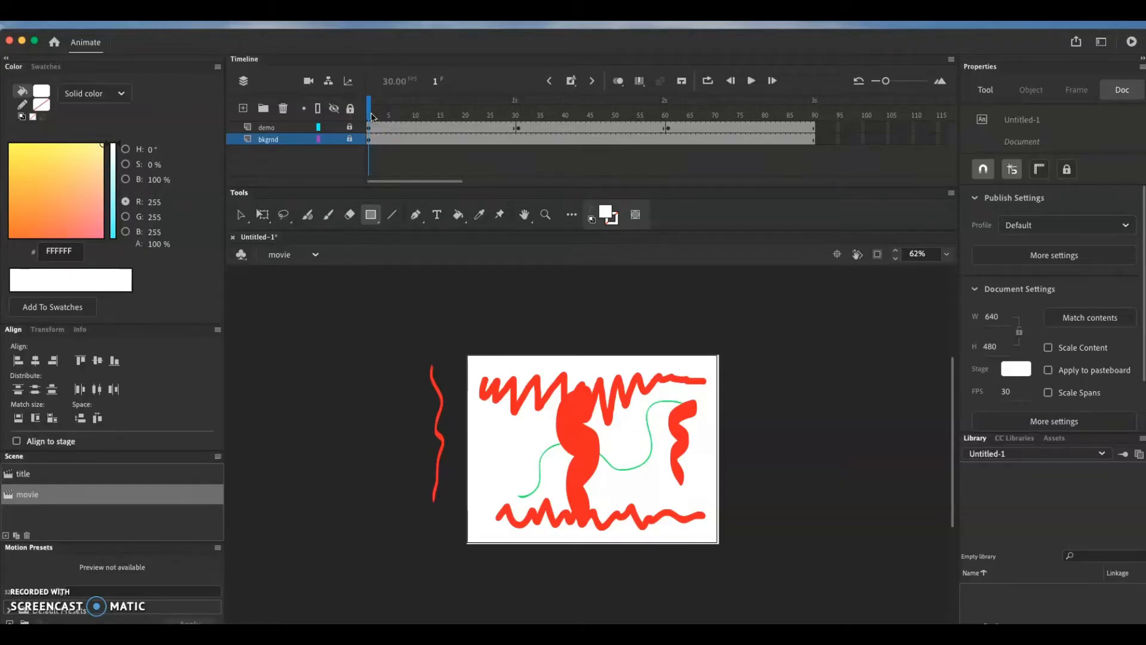
left_click_drag(826, 41, 682, 47)
left_click(1101, 495)
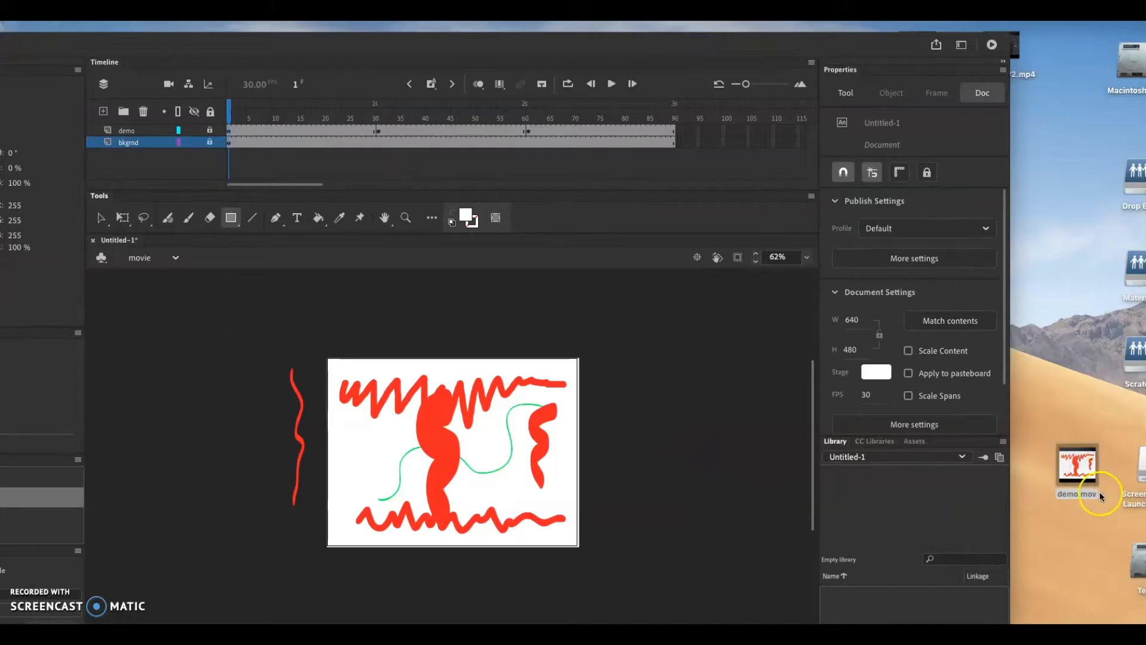
left_click_drag(448, 45, 583, 40)
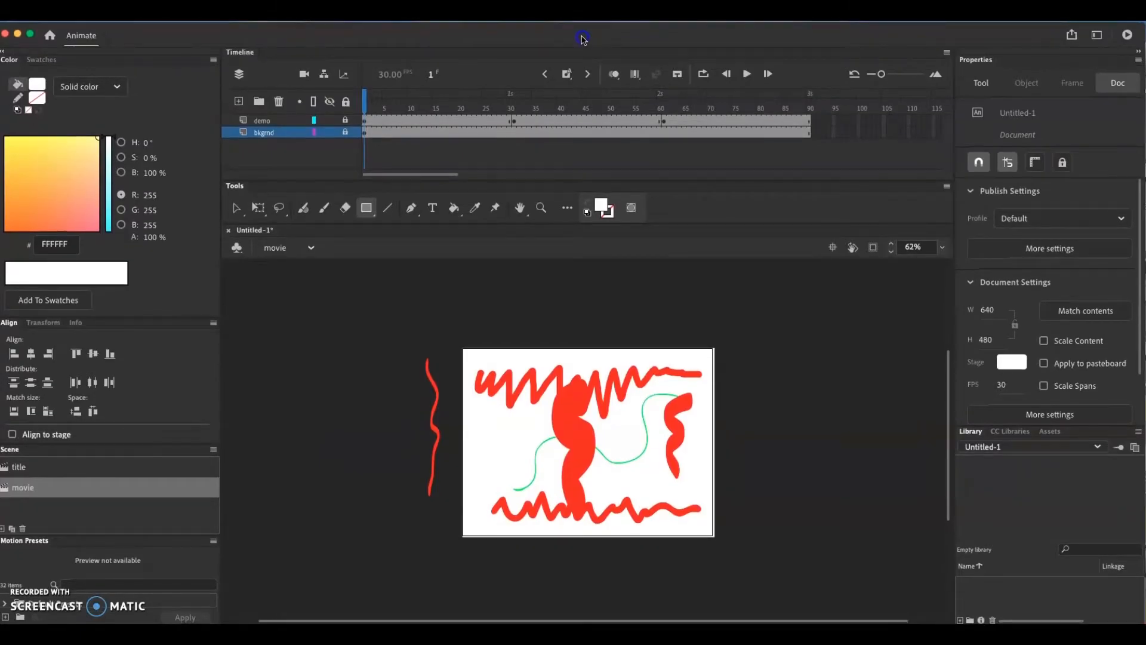